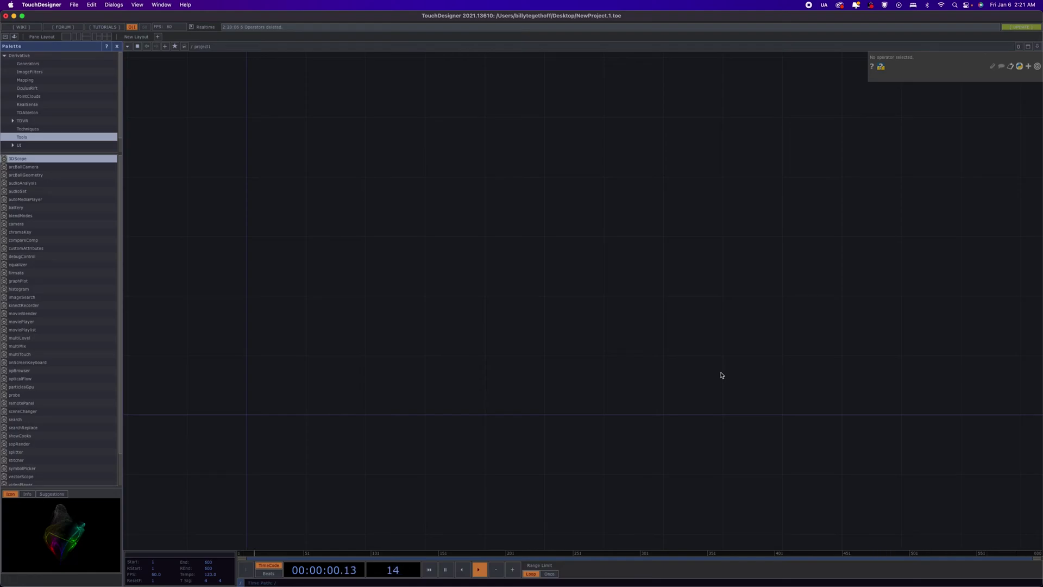
# Bring Chrome forward to show the Instagram post with its liquid-textured video playing
pyautogui.moveTo(646, 584)
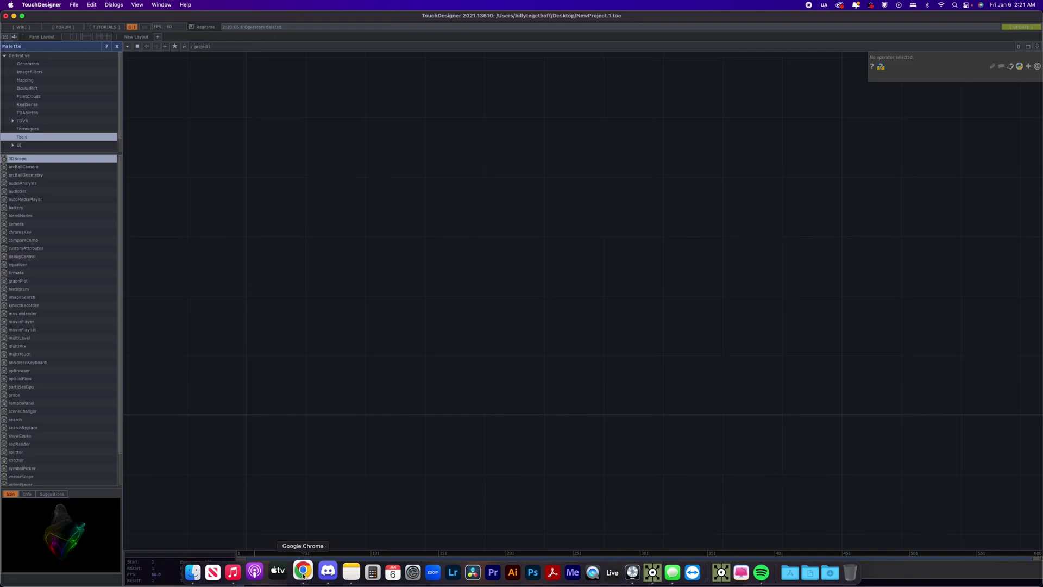
pyautogui.click(303, 571)
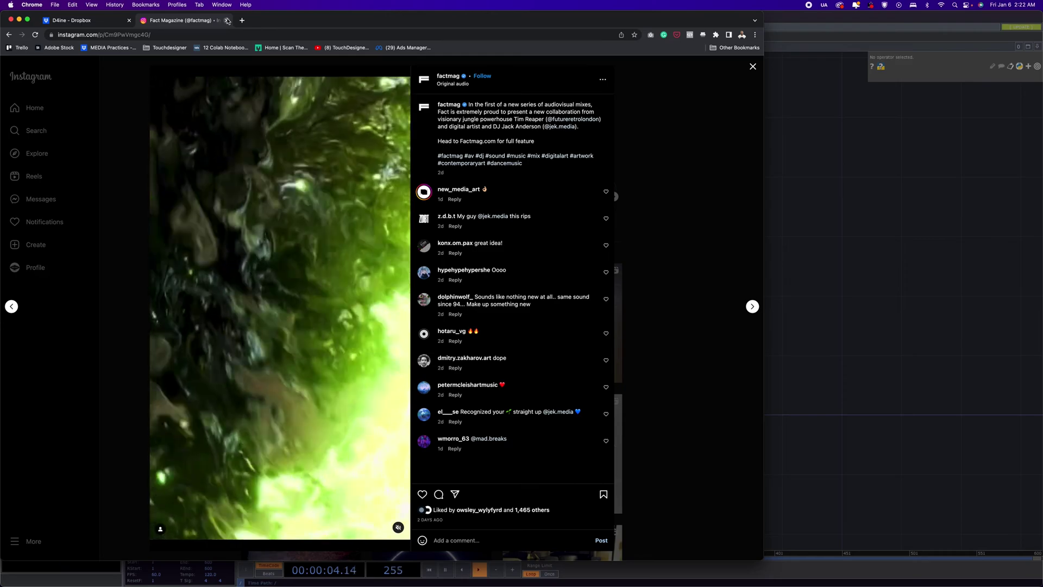
# Close the Instagram tab and return to the empty NewProject.1.toe network
pyautogui.click(228, 21)
pyautogui.click(924, 266)
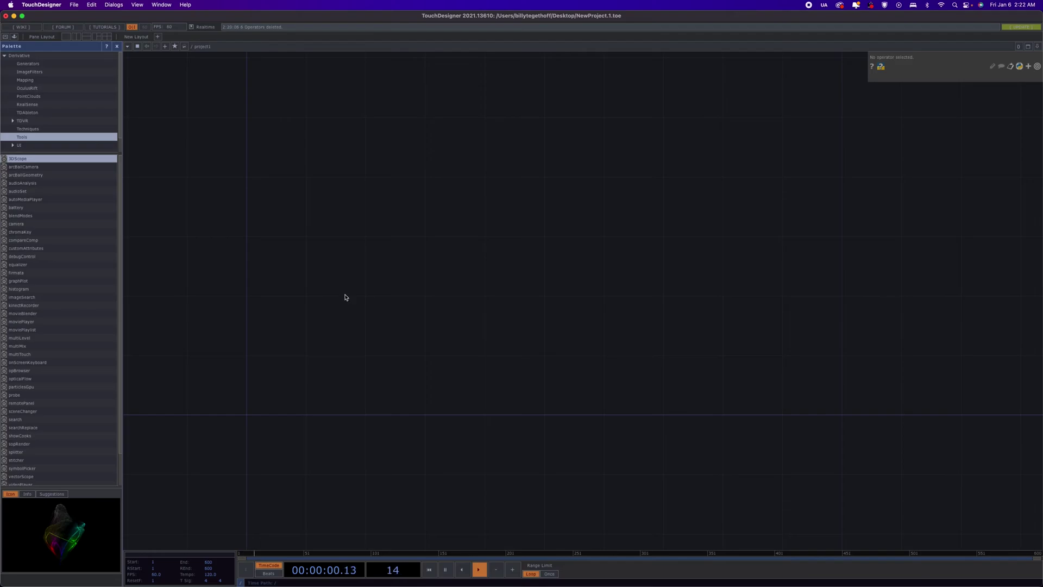
# Preview the Downloads clips in Finder and add the campfire clip AdobeStock_239780742.mov to the network
pyautogui.moveTo(440, 573)
pyautogui.click(202, 573)
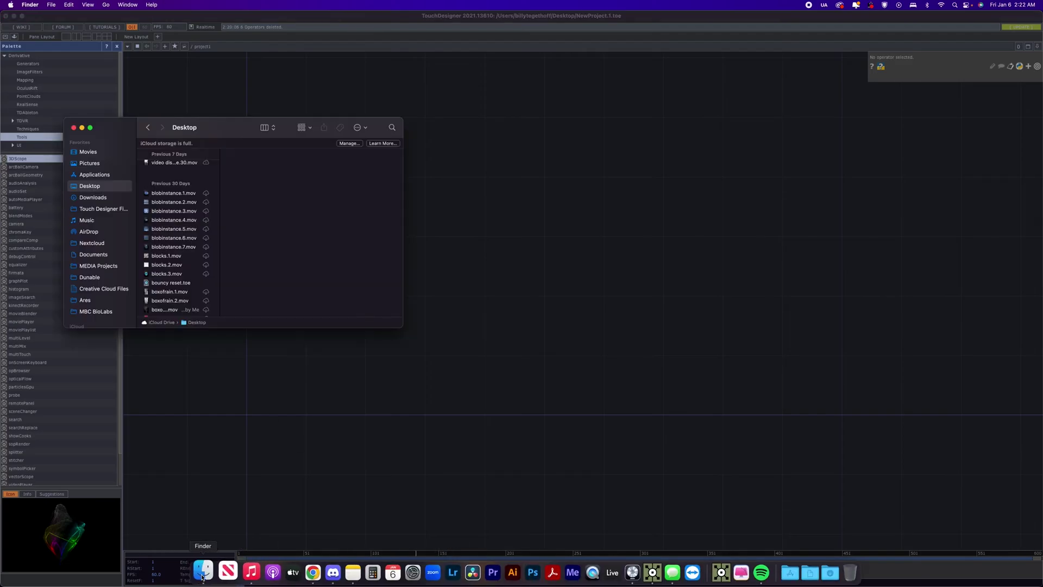
pyautogui.scroll(-10, 185, 228)
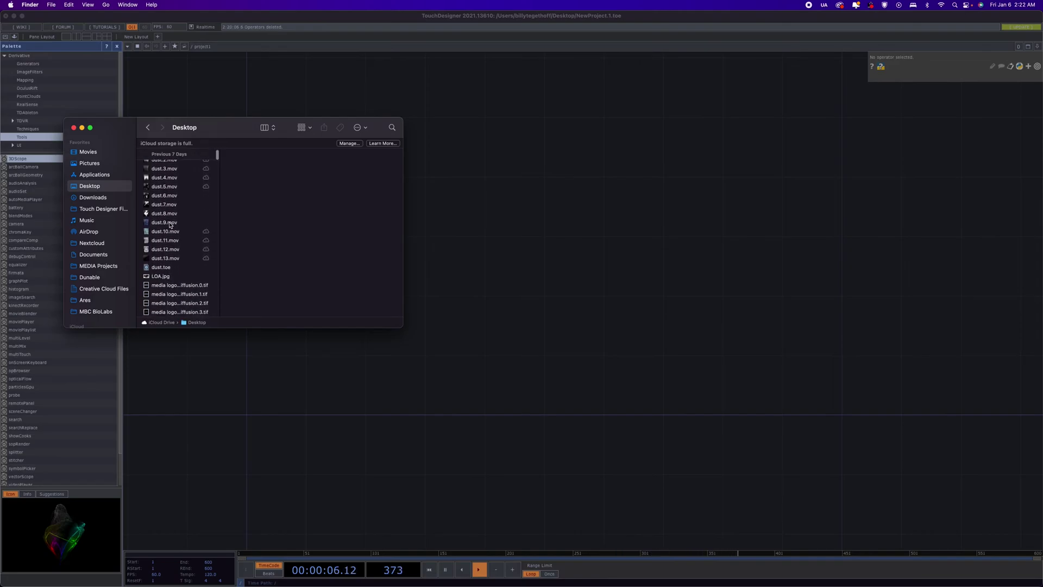
pyautogui.scroll(-5, 170, 225)
pyautogui.click(94, 197)
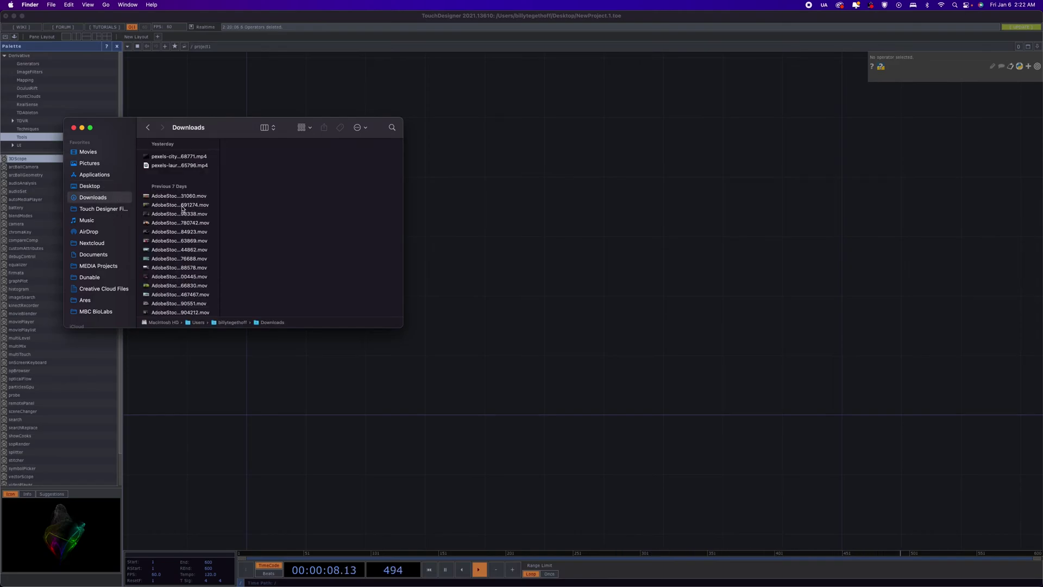
pyautogui.click(184, 196)
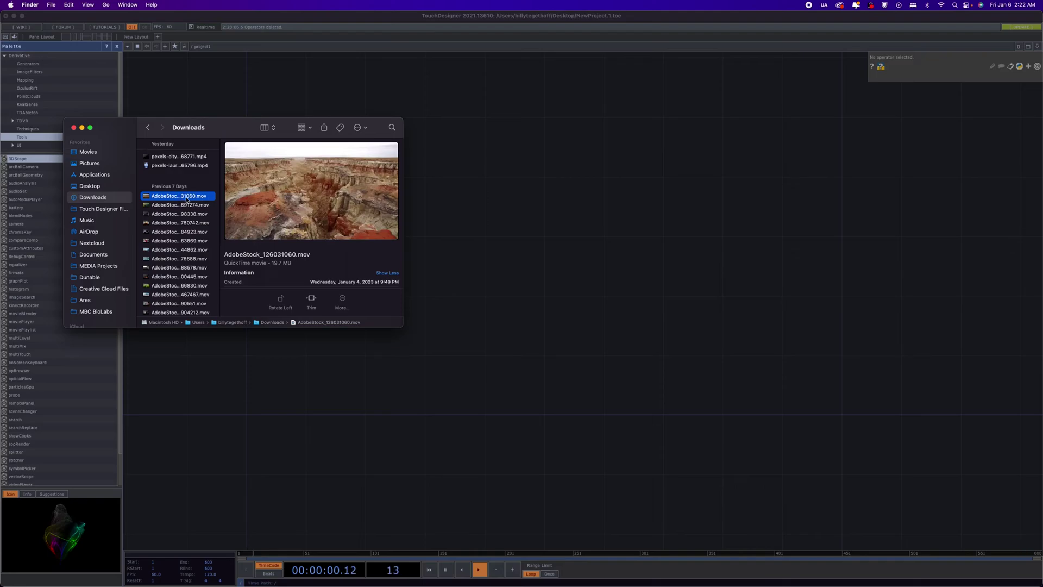
pyautogui.click(180, 207)
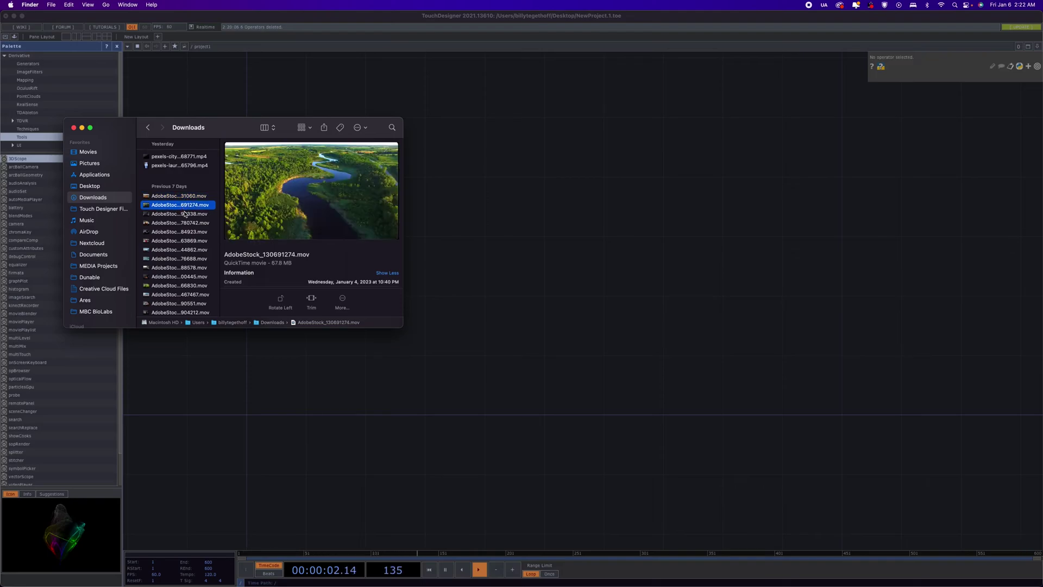
pyautogui.press('Down')
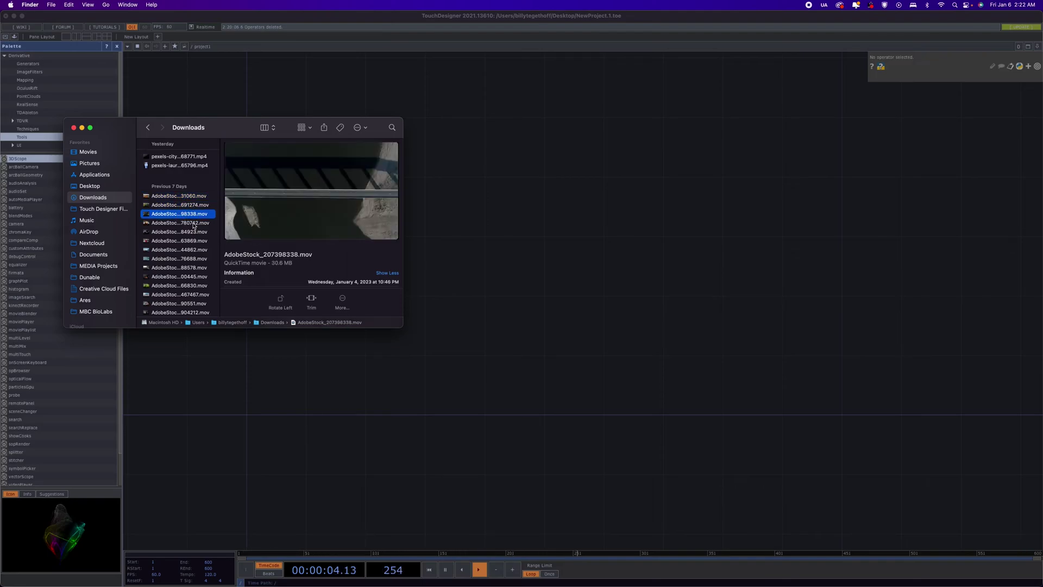
pyautogui.click(193, 224)
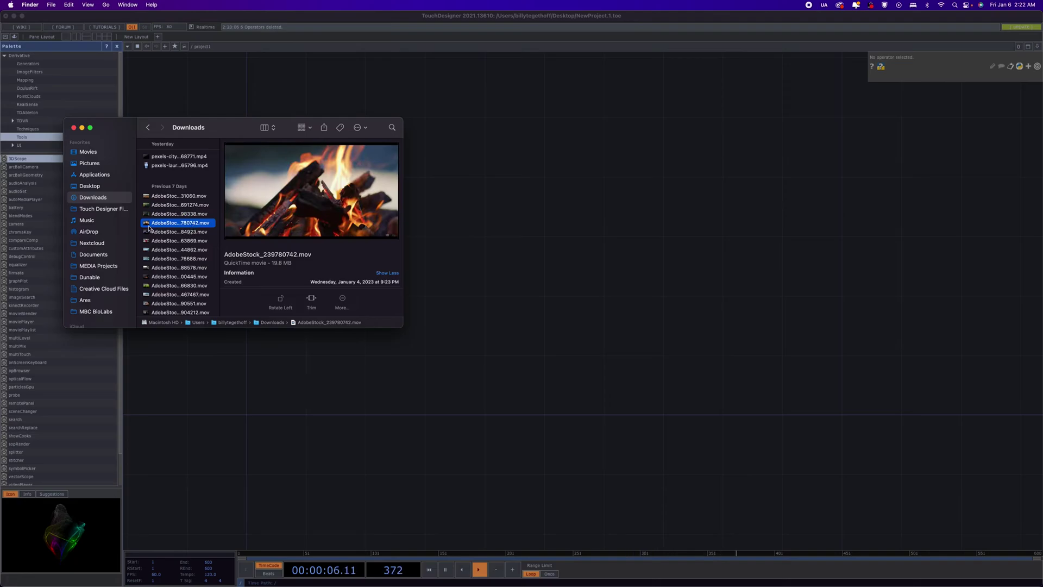
pyautogui.moveTo(146, 225); pyautogui.dragTo(475, 223)
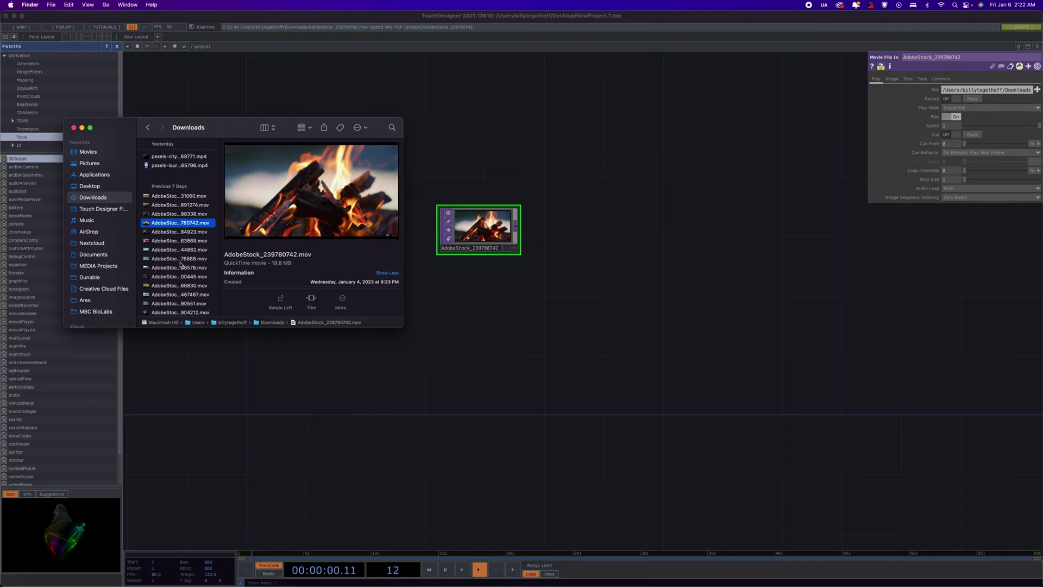
# Add the street-portrait clip AdobeStock_298563869.mov as a movie node below the campfire node
pyautogui.click(146, 233)
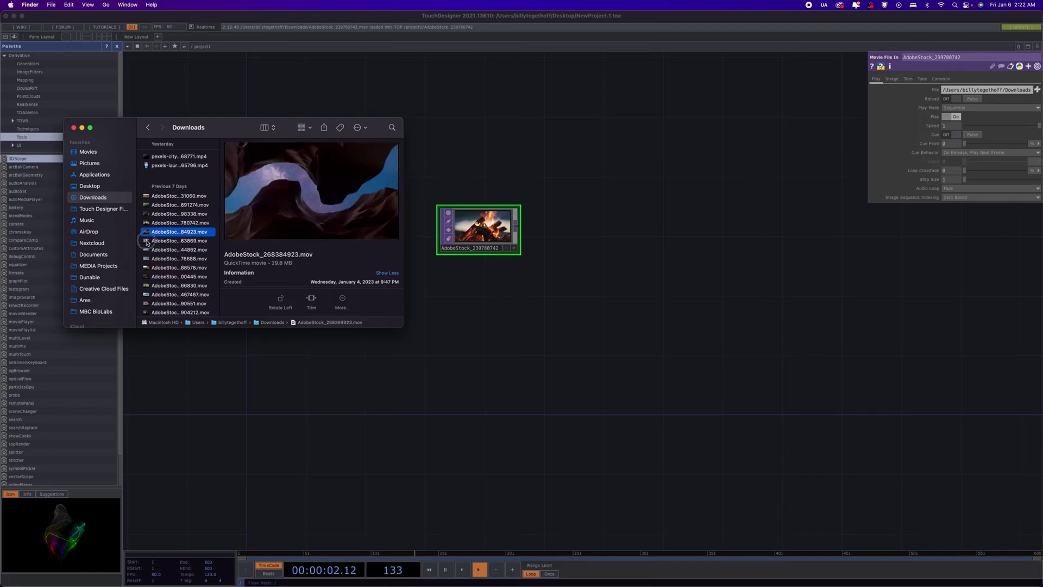
pyautogui.click(147, 241)
pyautogui.click(146, 234)
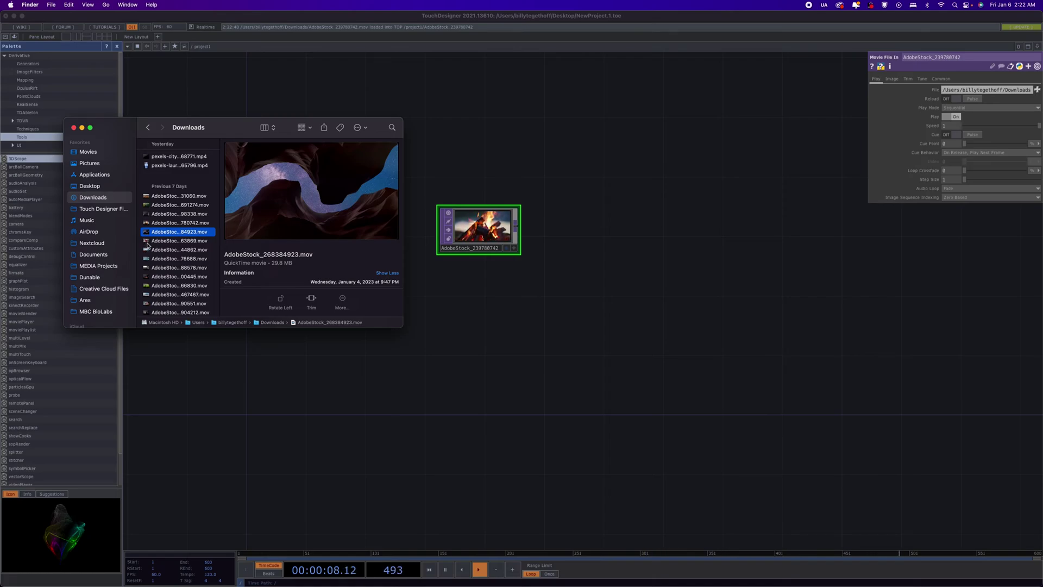
pyautogui.click(148, 243)
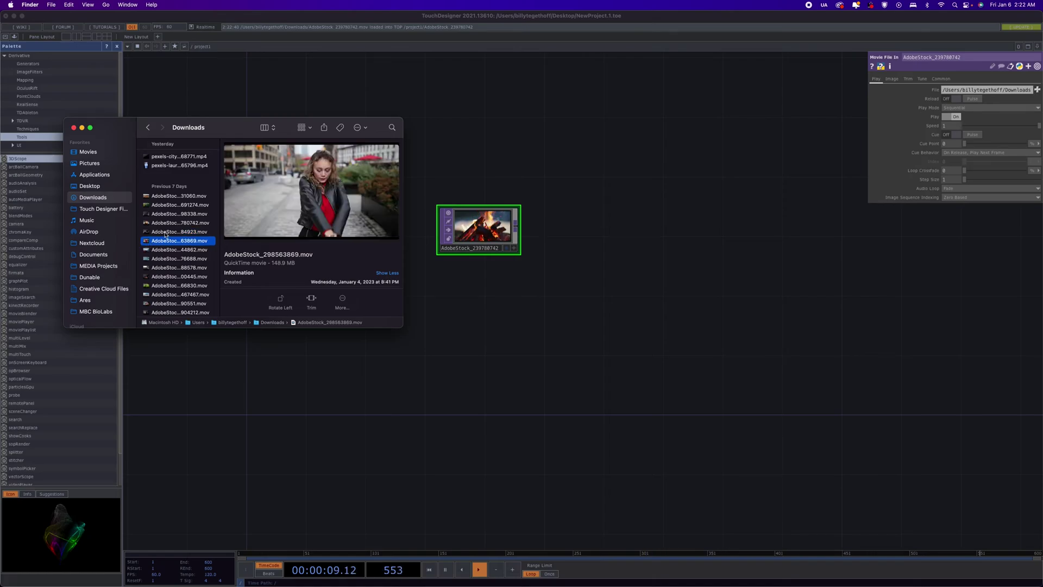
pyautogui.click(294, 218)
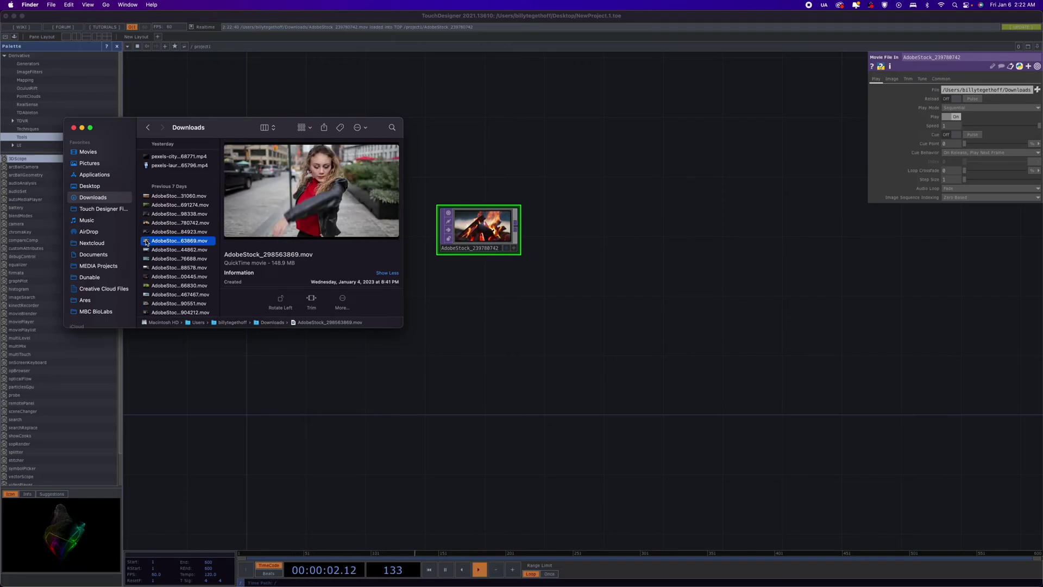
pyautogui.moveTo(145, 242); pyautogui.dragTo(481, 284)
pyautogui.click(465, 298)
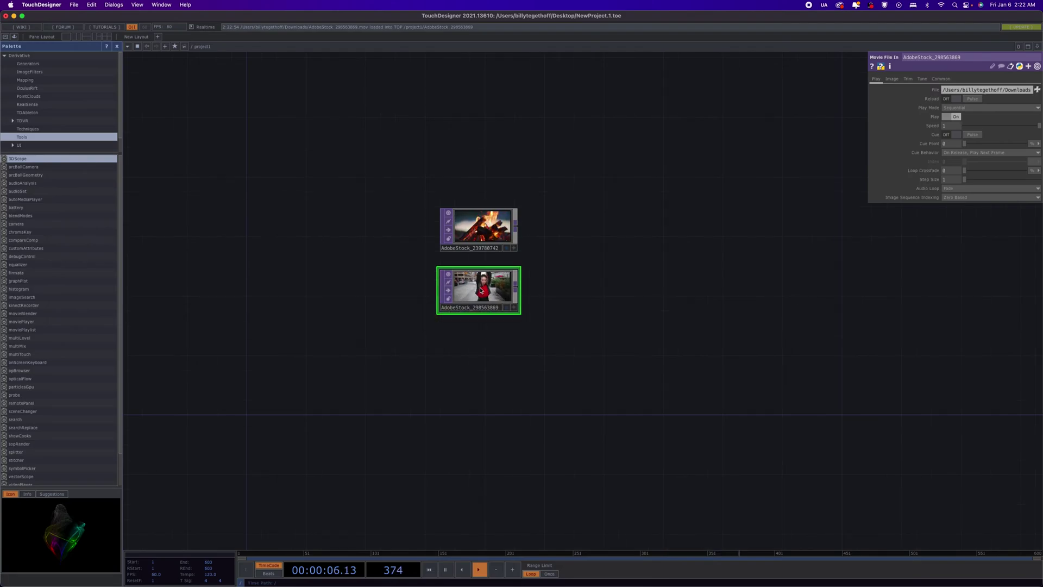
# Return to Finder and drag the desert mountain clip AdobeStock_310144862.mov into the network
pyautogui.hotkey('ctrl', 'Up')
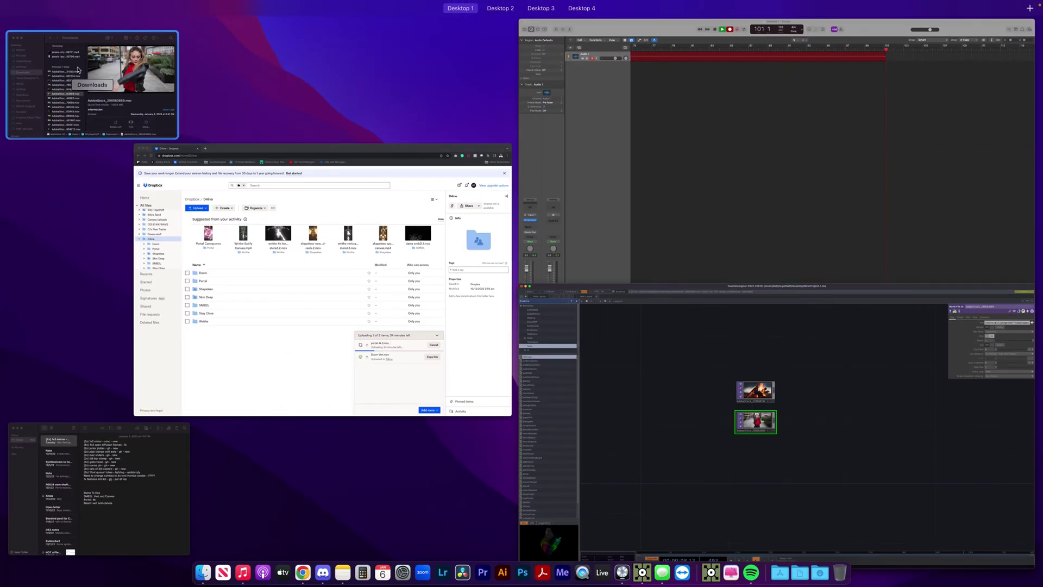
pyautogui.click(81, 71)
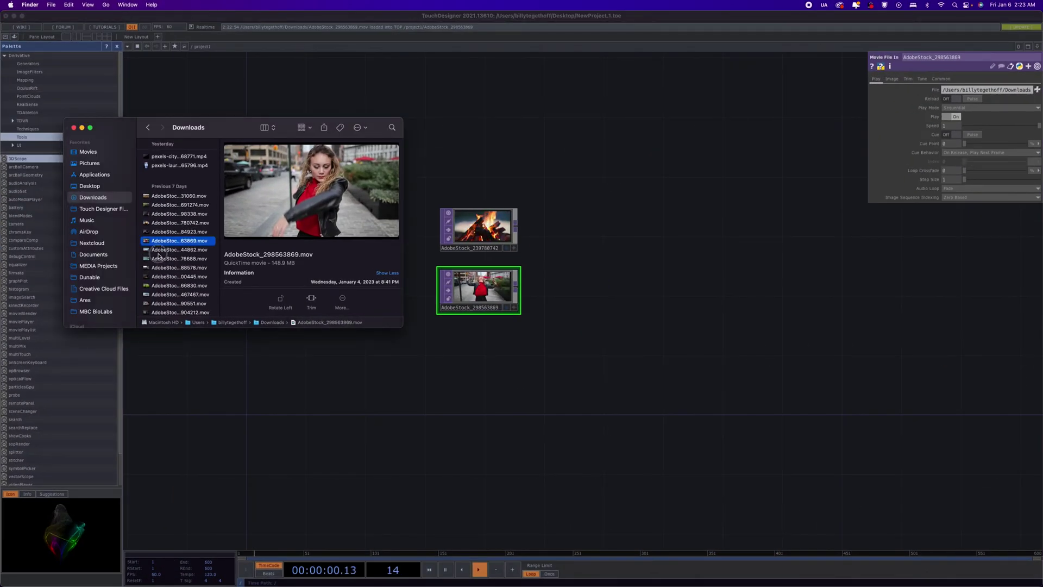
pyautogui.click(157, 250)
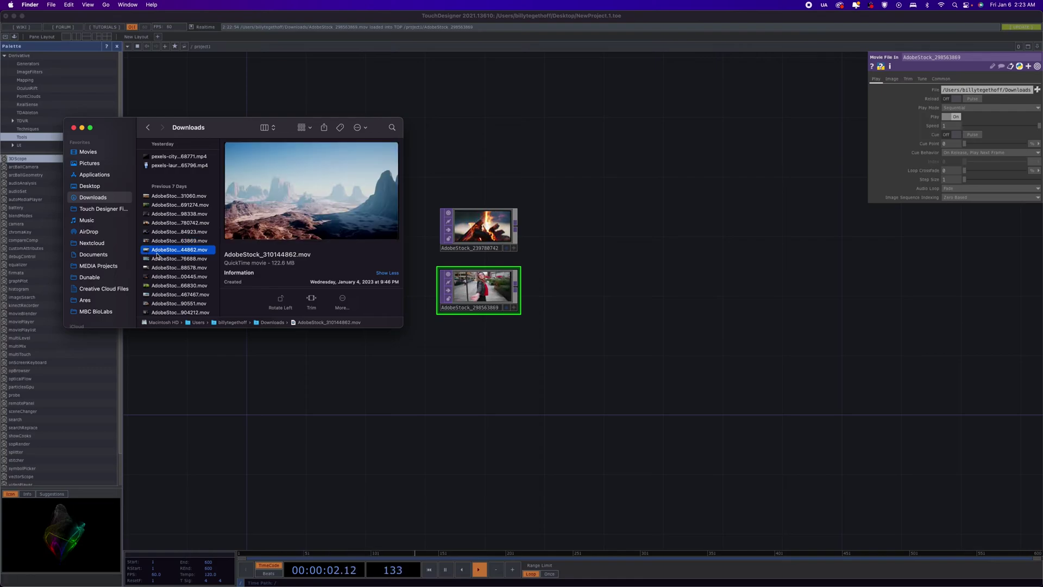
pyautogui.scroll(-3, 152, 251)
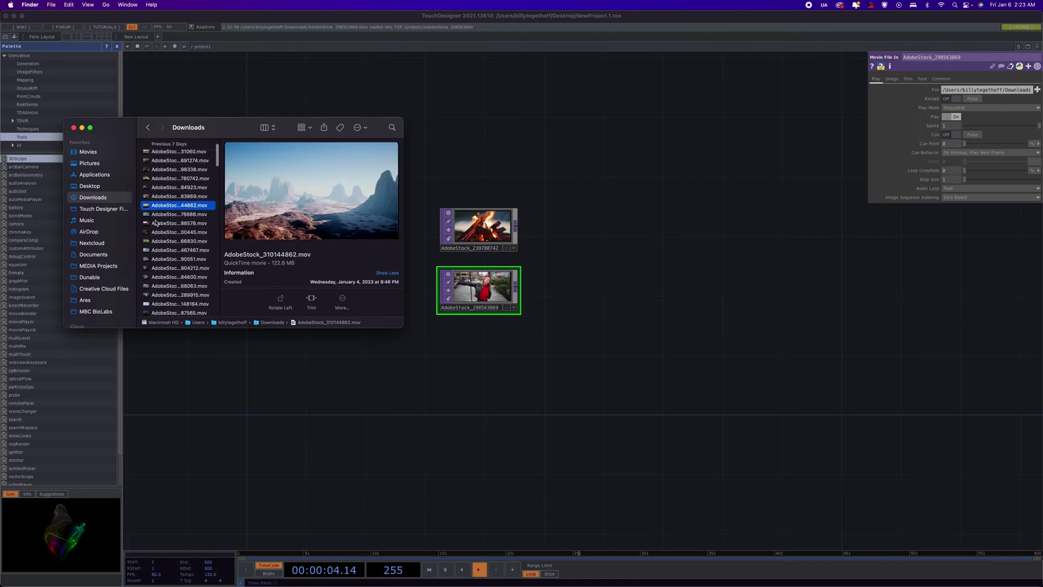
pyautogui.scroll(-1, 156, 295)
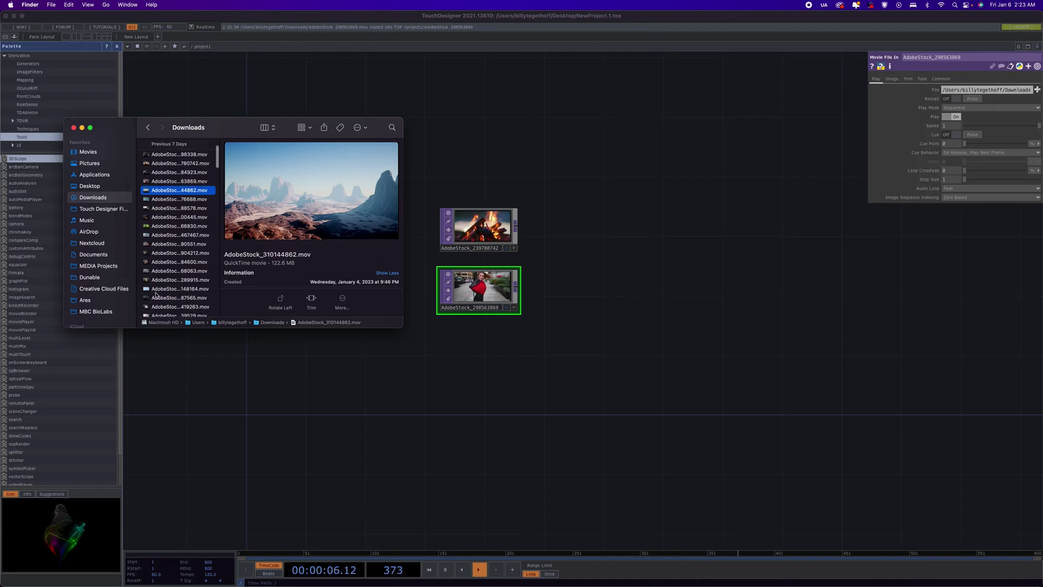
pyautogui.moveTo(146, 192); pyautogui.dragTo(491, 346)
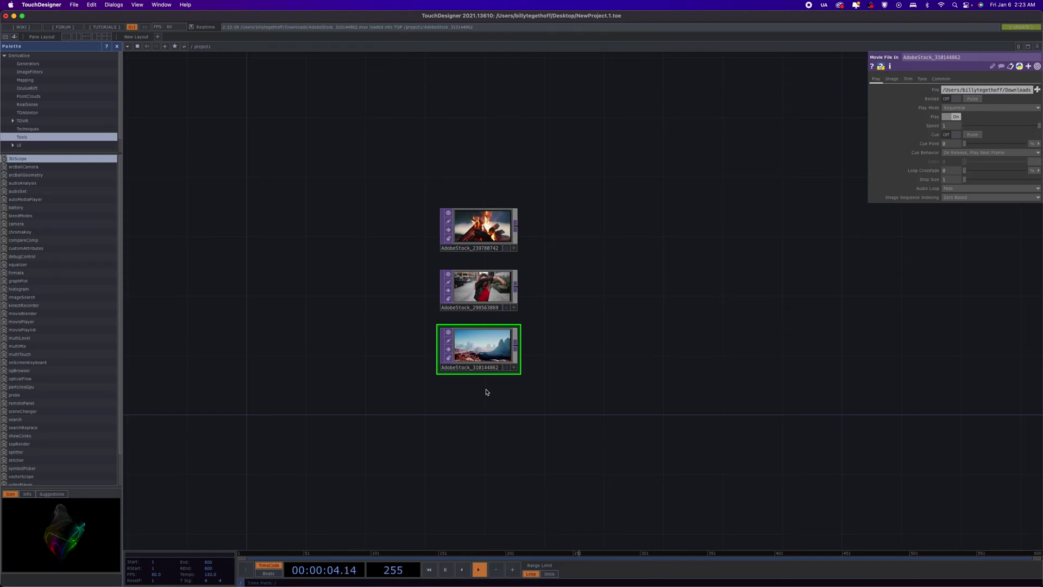
# Drop AdobeStock_310144862 as a third Movie File In TOP beneath the campfire and portrait nodes
pyautogui.moveTo(544, 572)
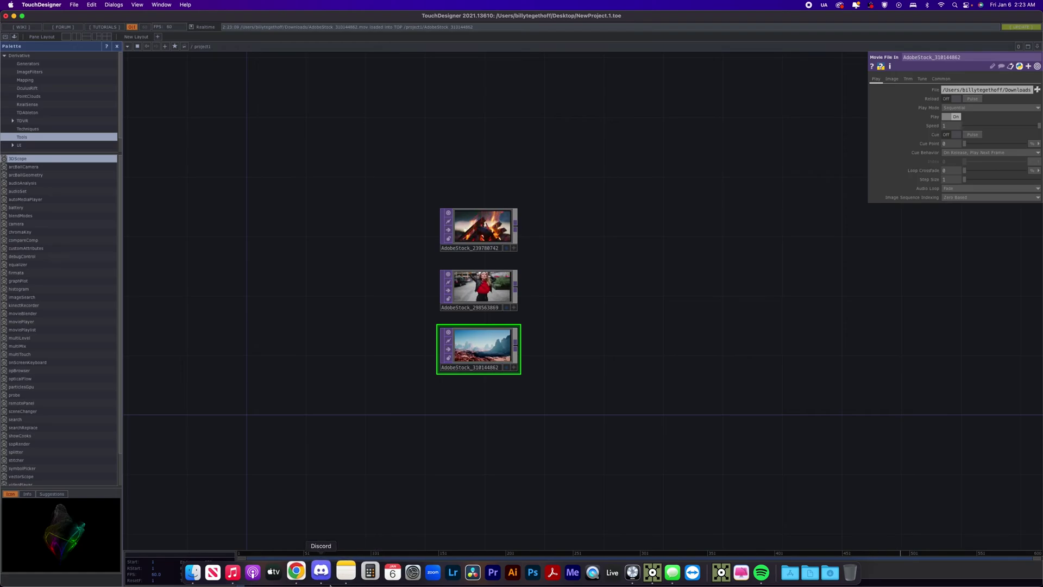
# Search the Mac in Finder for 'fractal' and browse the results
pyautogui.click(203, 577)
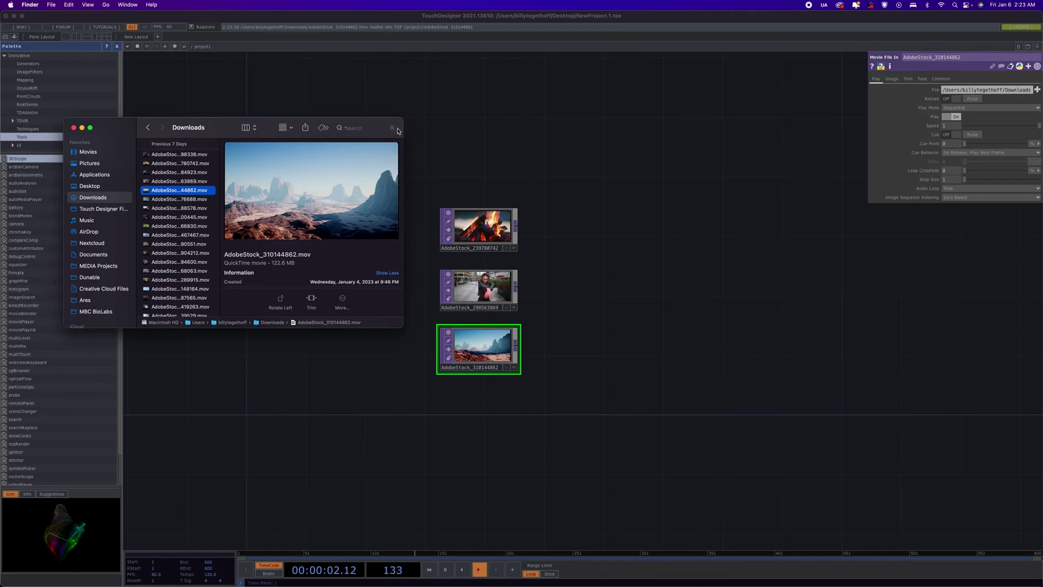
pyautogui.click(397, 130)
pyautogui.write('fra')
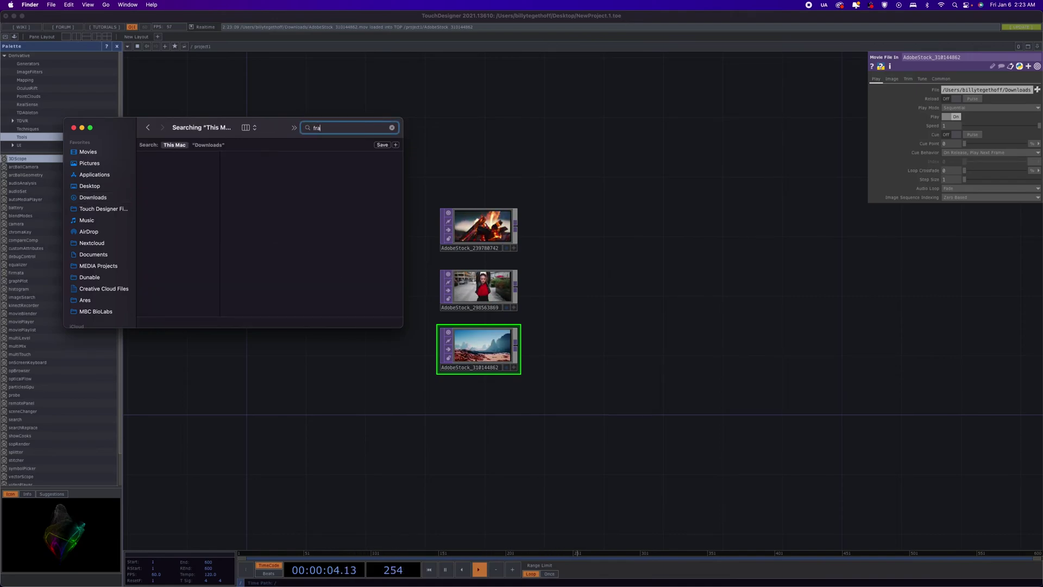
pyautogui.write('ctal')
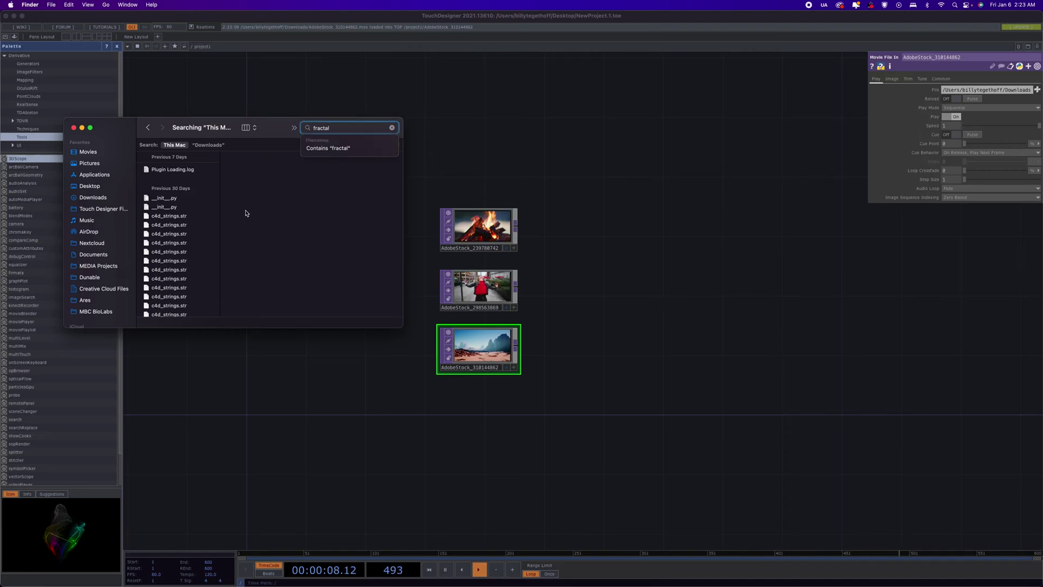
pyautogui.scroll(-3, 193, 260)
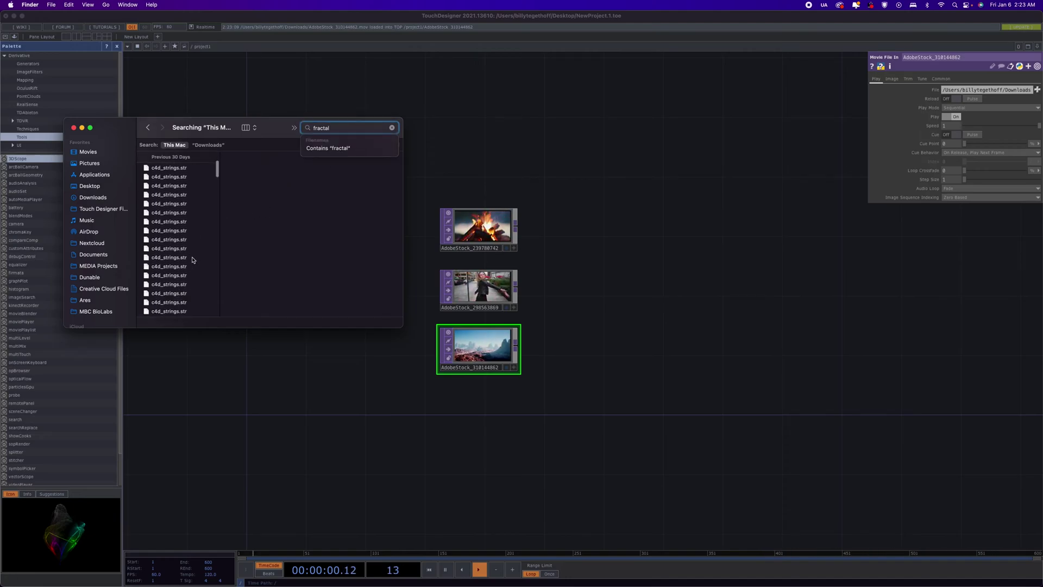
pyautogui.scroll(-5, 193, 260)
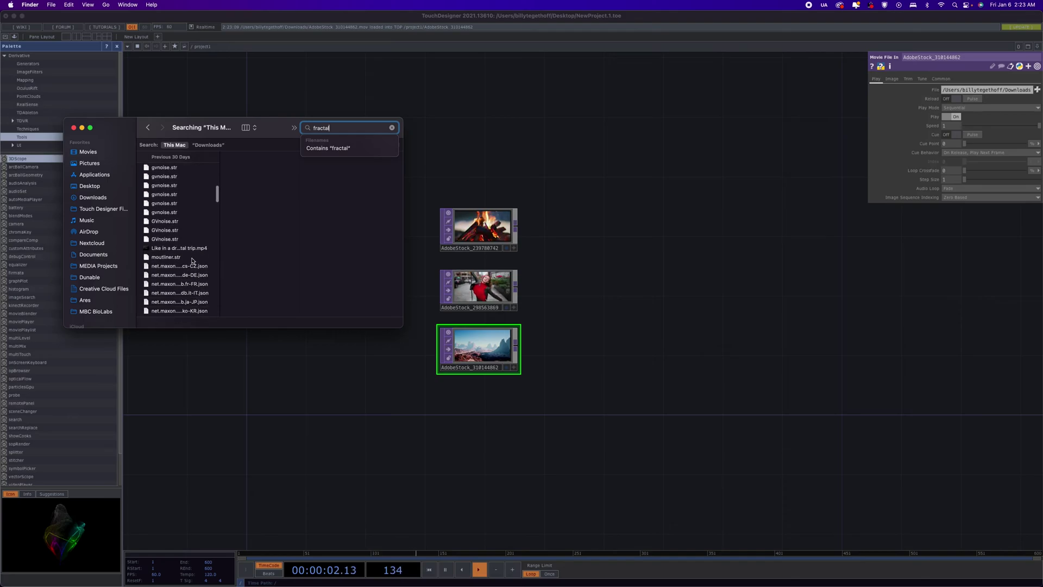
pyautogui.scroll(-10, 193, 260)
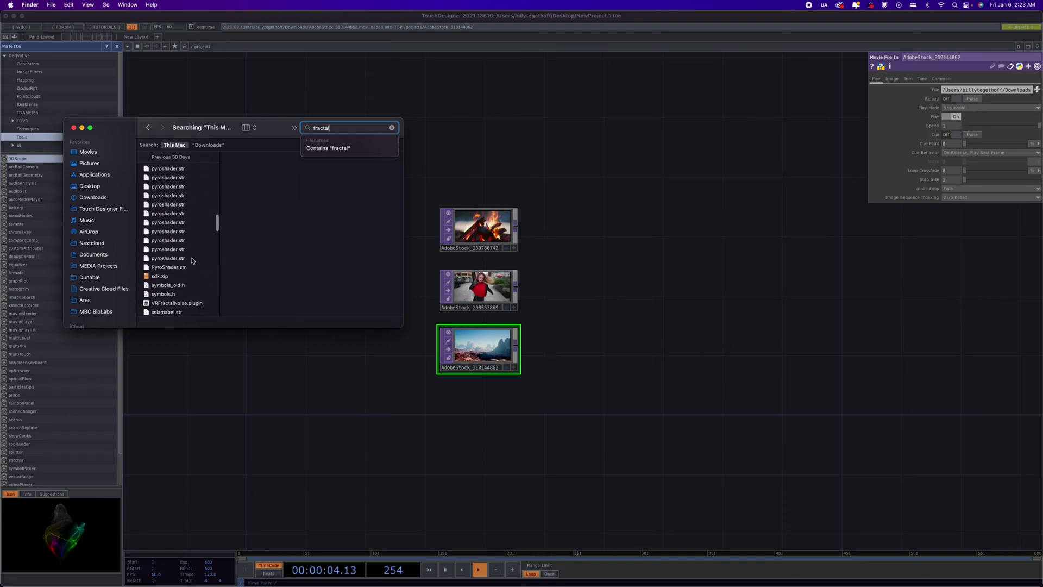
pyautogui.scroll(-15, 192, 260)
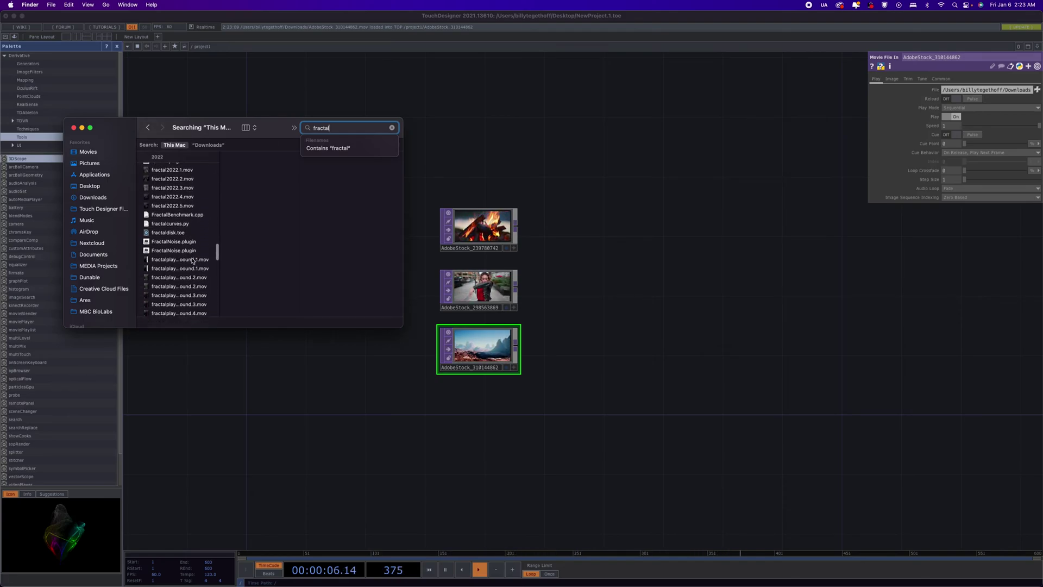
# Drag fractal2022.2.mov into the network as a new fractal2022_2 movie node
pyautogui.click(150, 170)
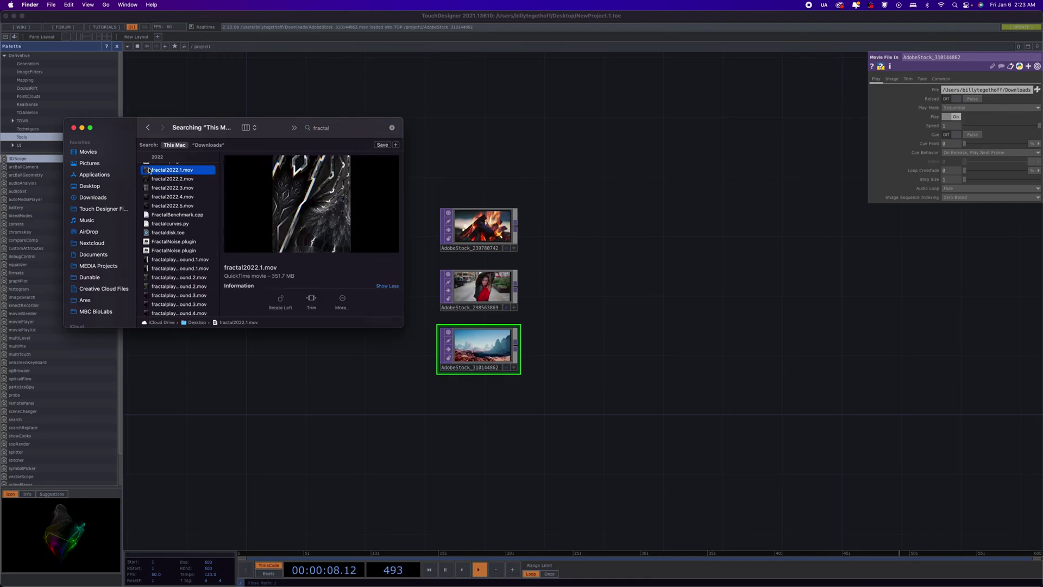
pyautogui.click(148, 179)
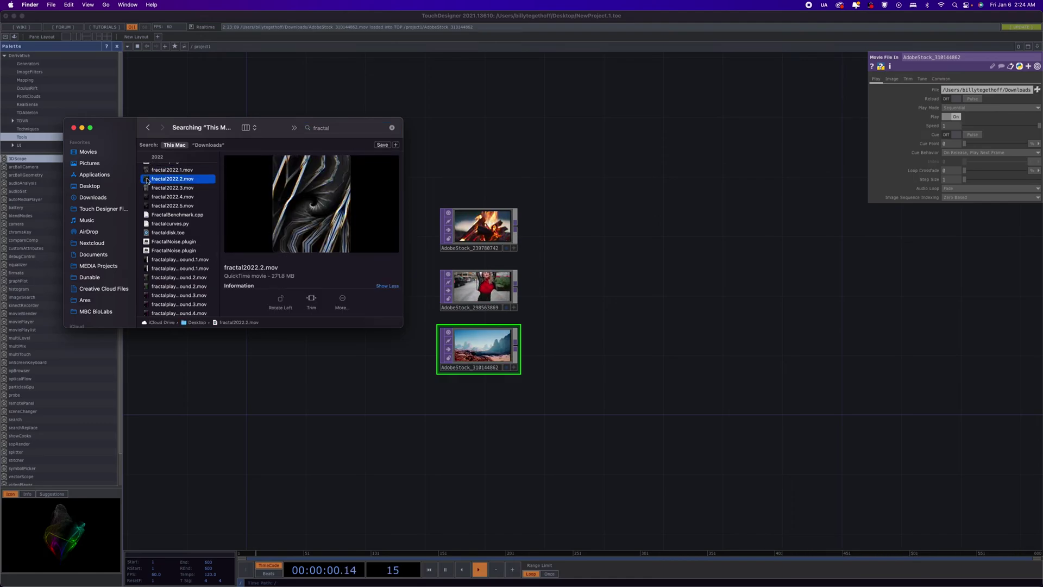
pyautogui.moveTo(148, 180); pyautogui.dragTo(443, 458)
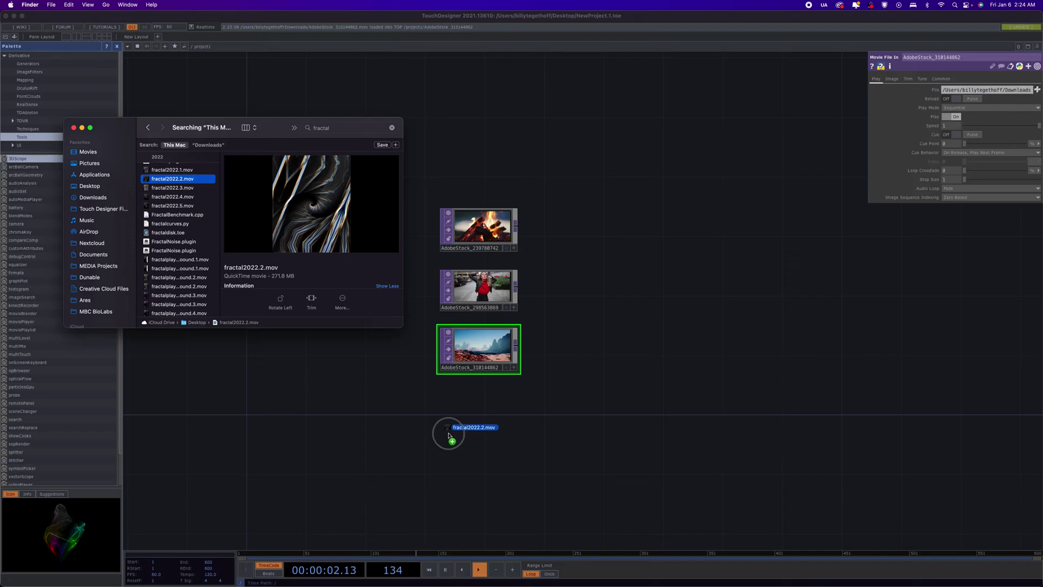
pyautogui.moveTo(449, 435); pyautogui.dragTo(475, 446)
pyautogui.click(554, 479)
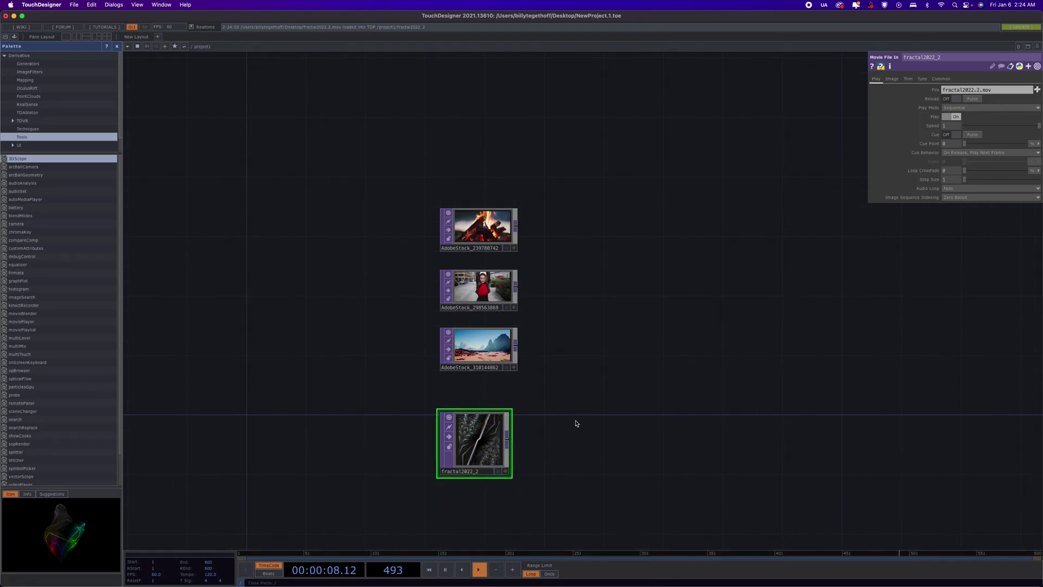
# Wire the campfire clip into a new Displace TOP, displace1, with AdobeStock_298563869 as second input
pyautogui.scroll(-2, 602, 394)
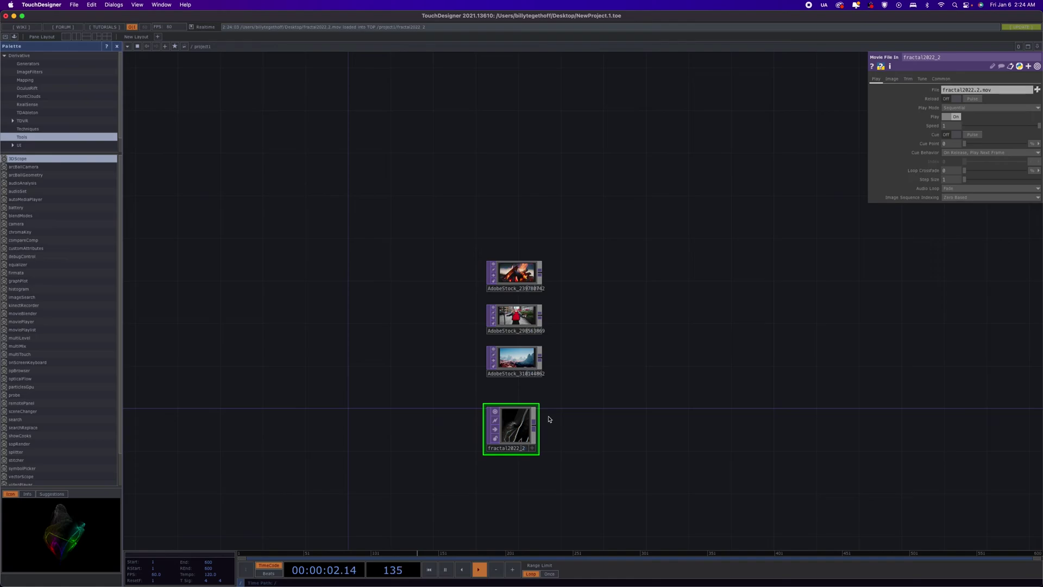
pyautogui.hscroll(5, 598, 381)
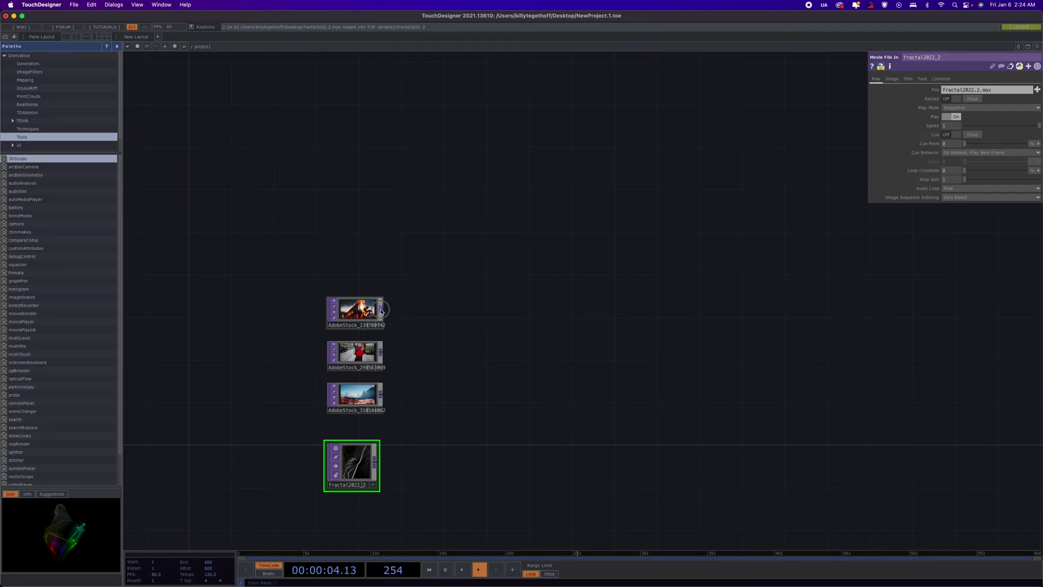
pyautogui.moveTo(380, 311); pyautogui.dragTo(583, 307)
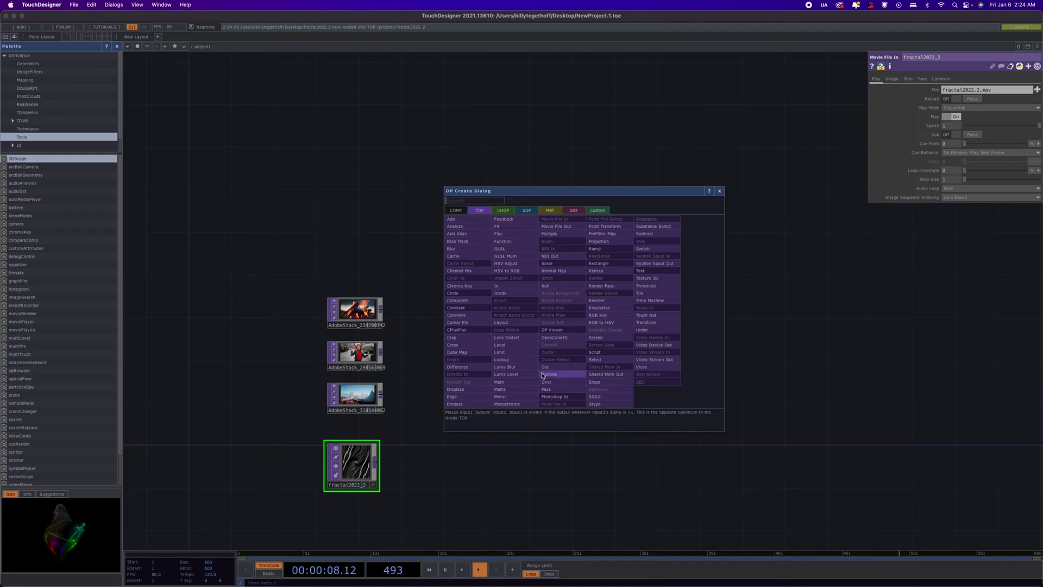
pyautogui.click(471, 391)
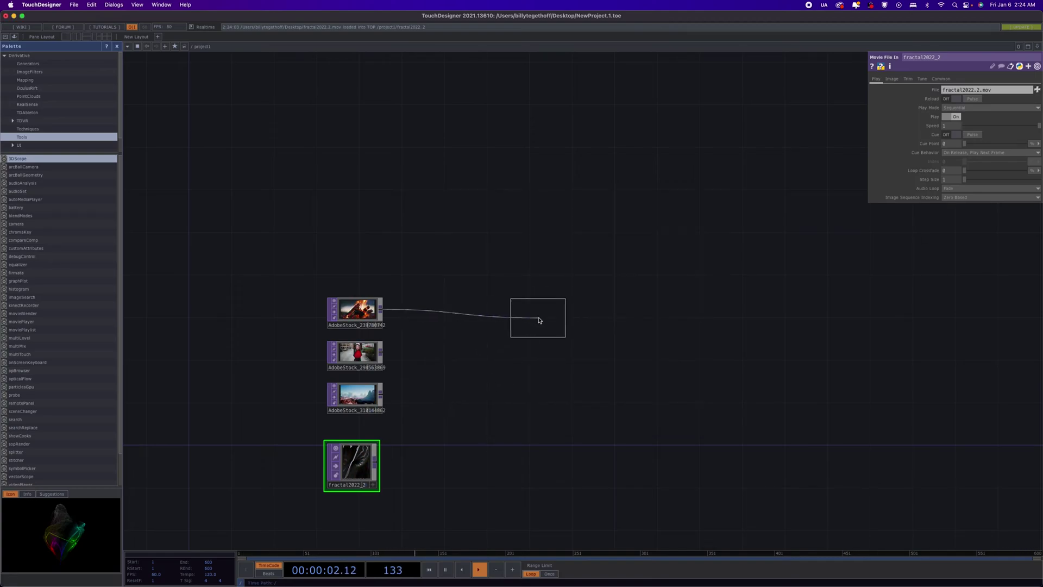
pyautogui.click(584, 312)
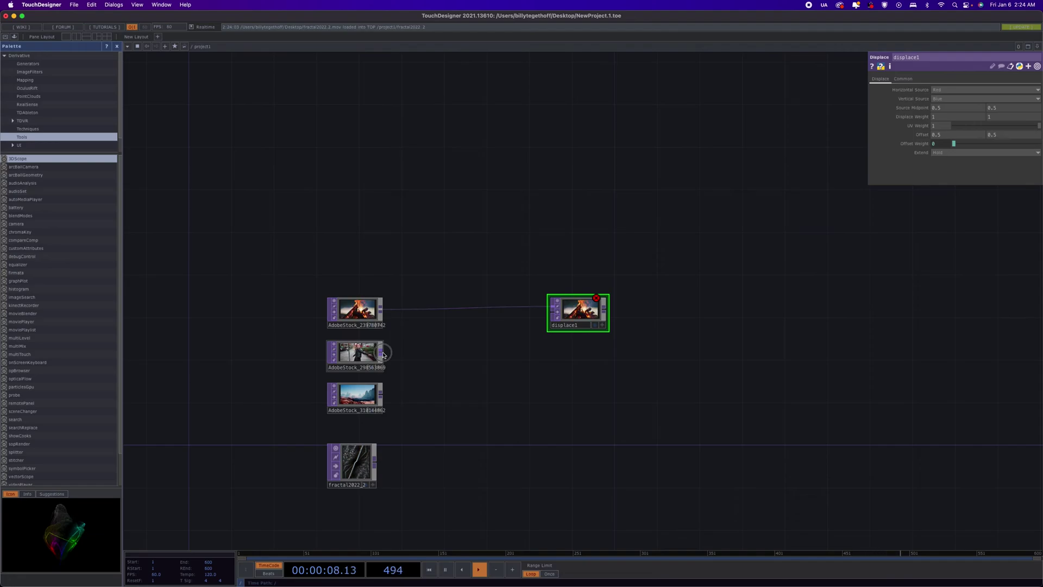
pyautogui.moveTo(383, 354); pyautogui.dragTo(899, 313)
# Add null1 after displace1 with its display flag on, then select displace1
pyautogui.click(879, 298)
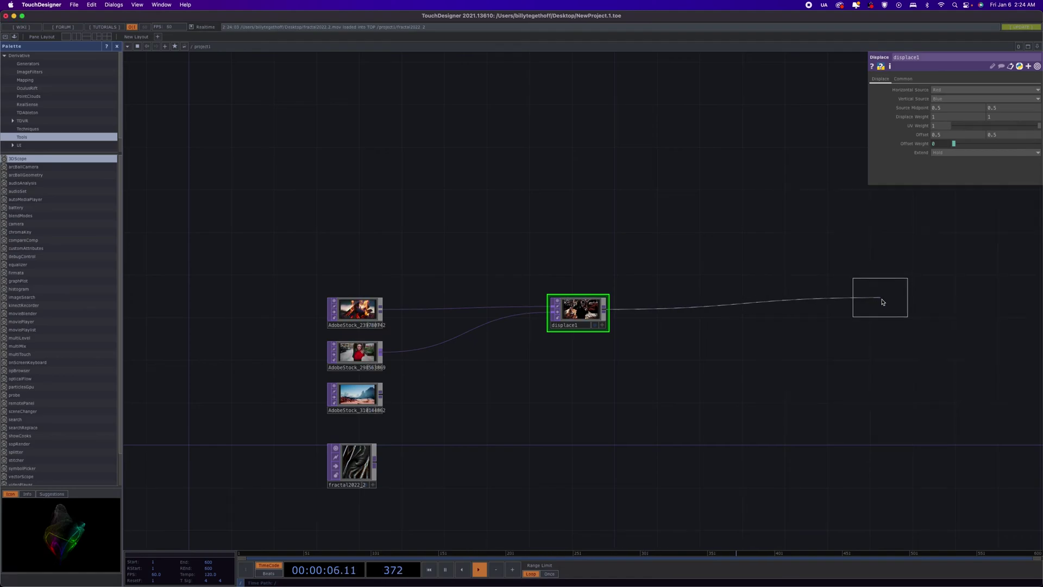
pyautogui.click(922, 305)
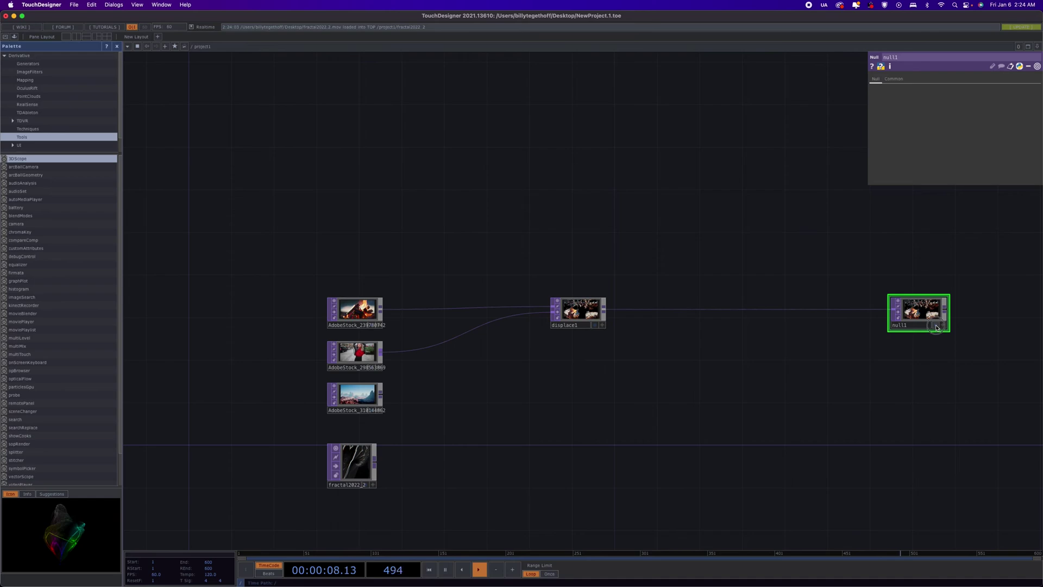
pyautogui.click(935, 326)
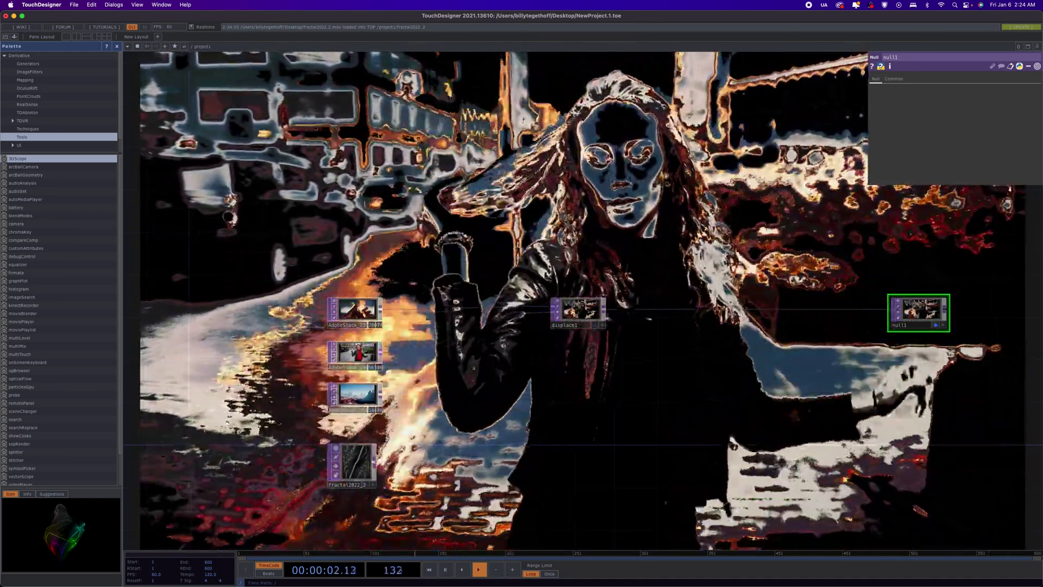
pyautogui.moveTo(577, 277)
pyautogui.mouseDown()
pyautogui.moveTo(651, 274)
pyautogui.moveTo(578, 267)
pyautogui.mouseUp()
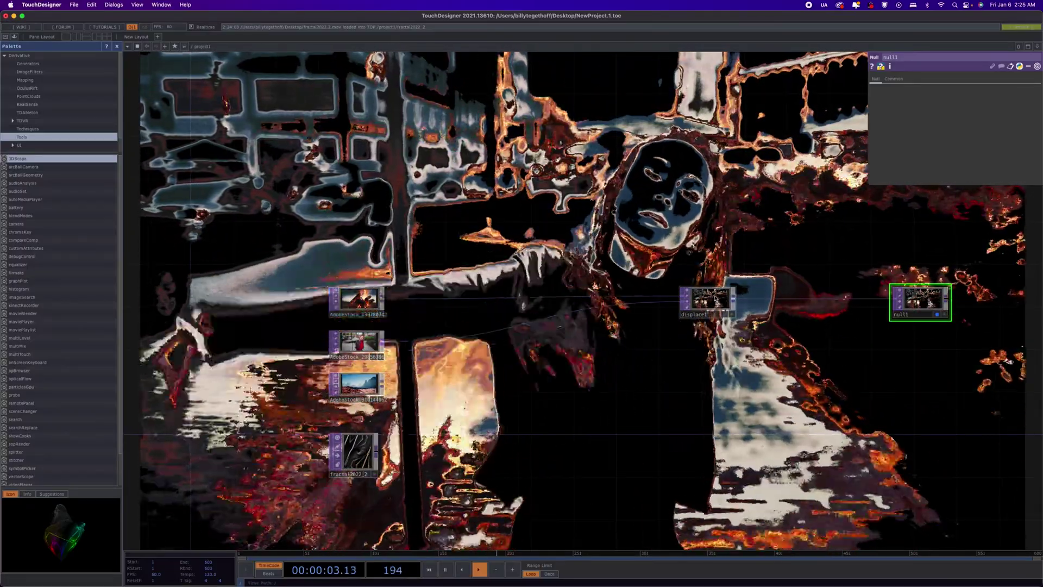
pyautogui.click(706, 298)
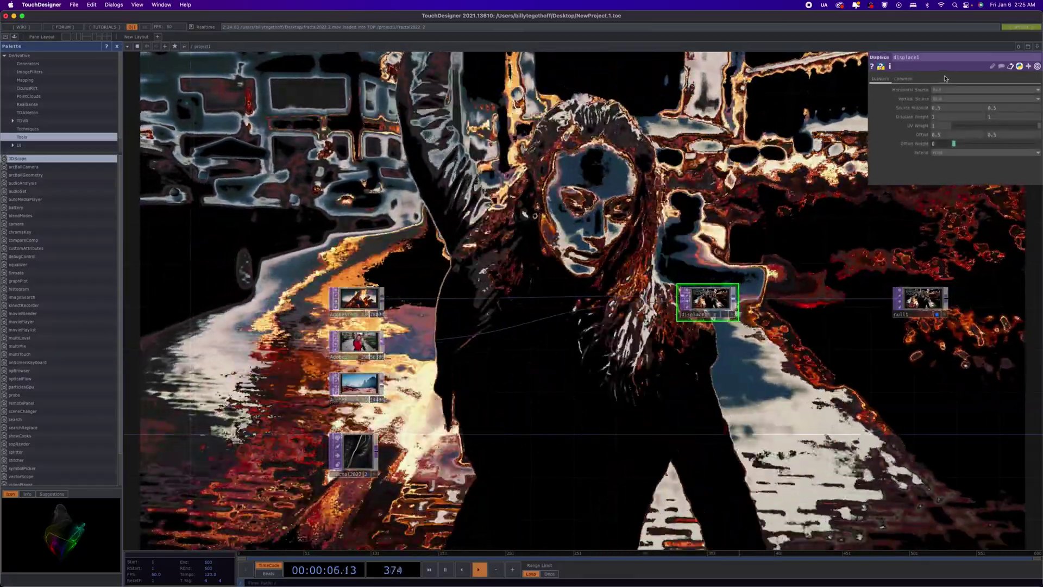
# Lower displace1's Displace Weight from 1 to 0.08 on both axes
pyautogui.moveTo(909, 119); pyautogui.dragTo(904, 109, button='middle')
pyautogui.moveTo(727, 107); pyautogui.dragTo(705, 103, button='middle')
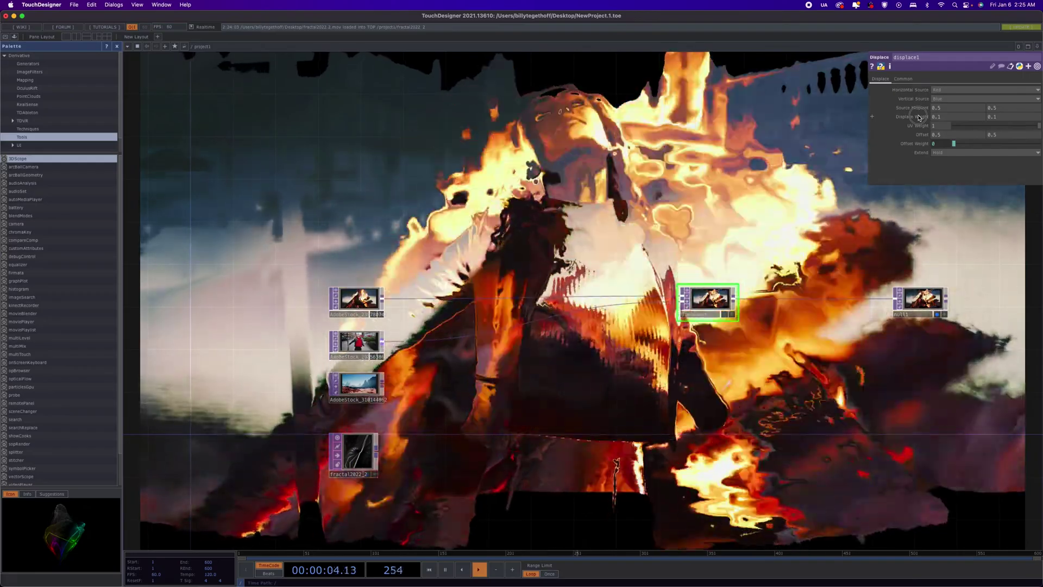
pyautogui.moveTo(919, 117); pyautogui.dragTo(885, 131, button='middle')
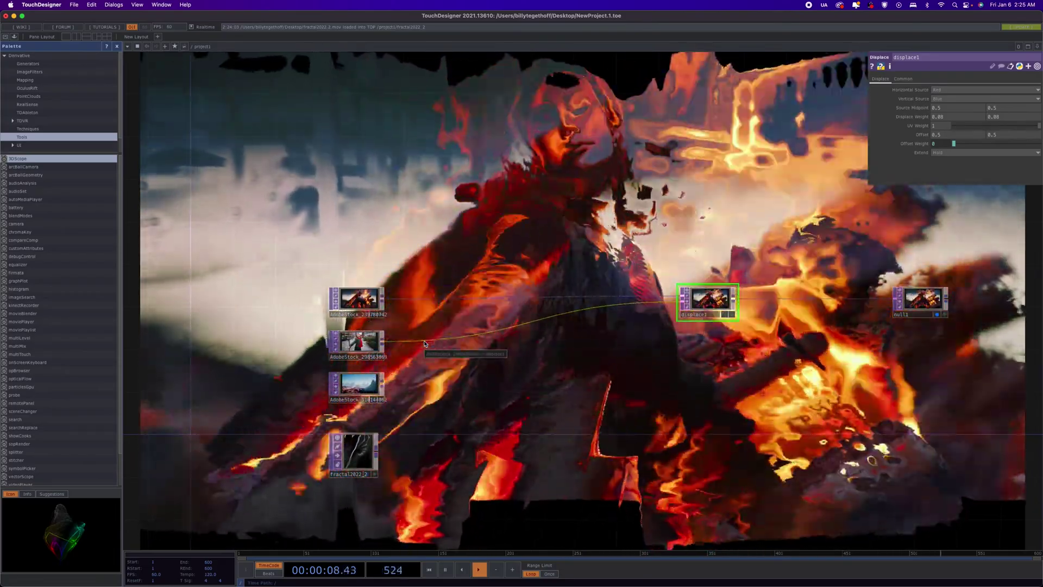
# Insert slope1 on the street-portrait wire into displace1 and raise its Strength to 29
pyautogui.rightClick(429, 331)
pyautogui.click(435, 335)
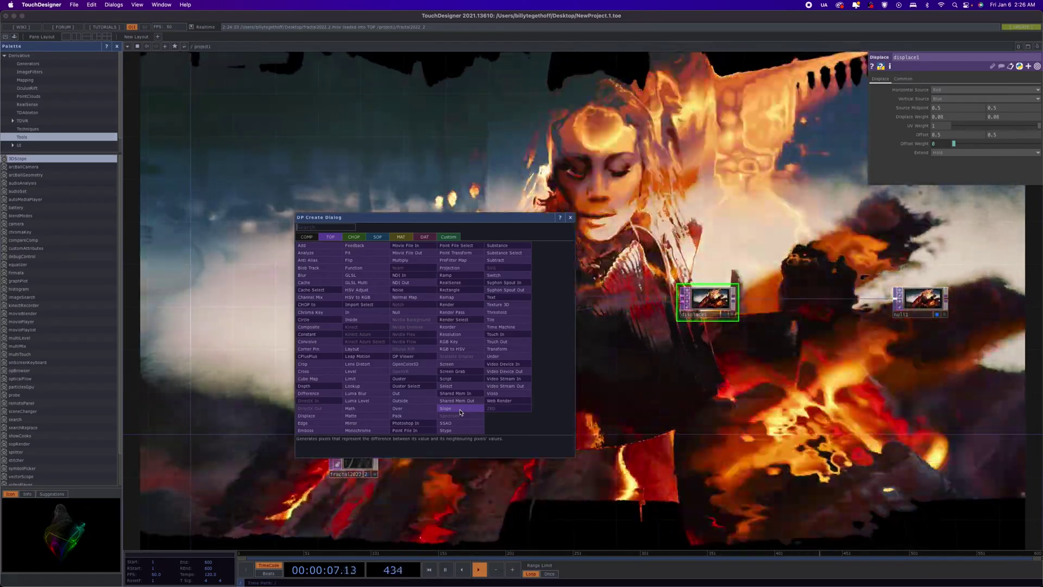
pyautogui.click(460, 410)
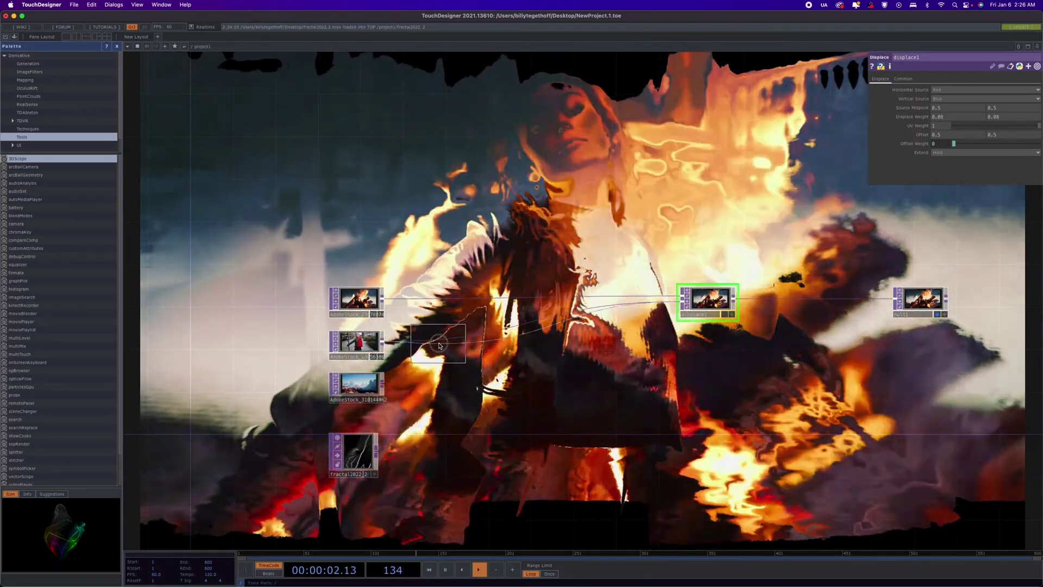
pyautogui.click(442, 346)
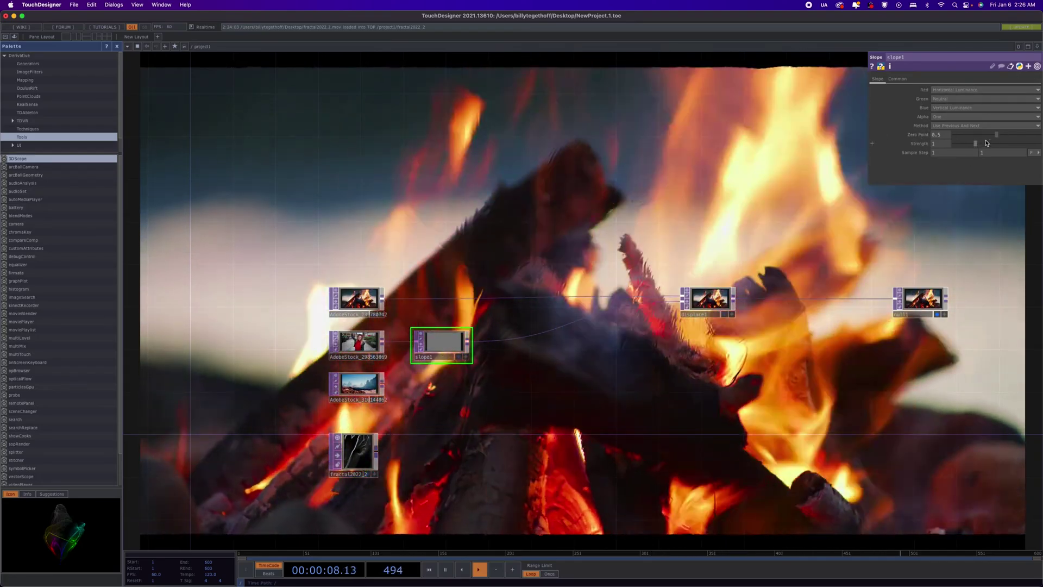
pyautogui.moveTo(977, 144); pyautogui.dragTo(1039, 147)
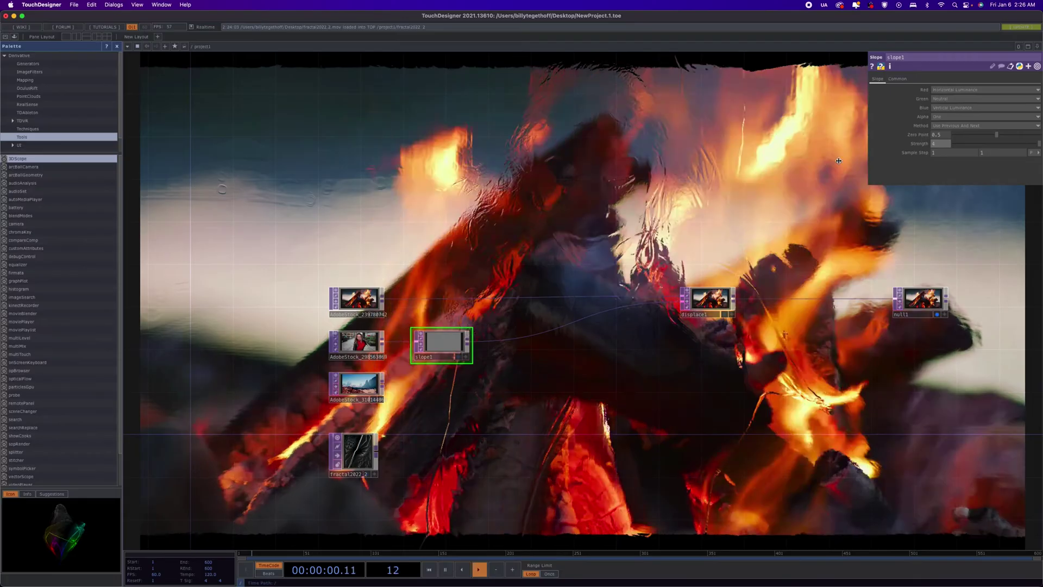
pyautogui.moveTo(909, 146); pyautogui.dragTo(1010, 147, button='middle')
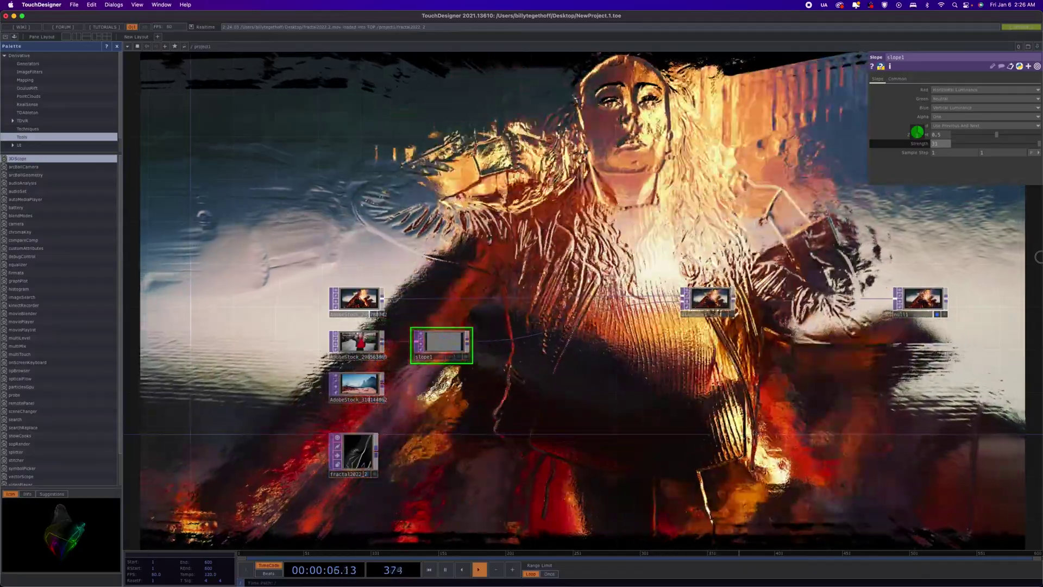
pyautogui.moveTo(1038, 256); pyautogui.dragTo(1002, 254, button='middle')
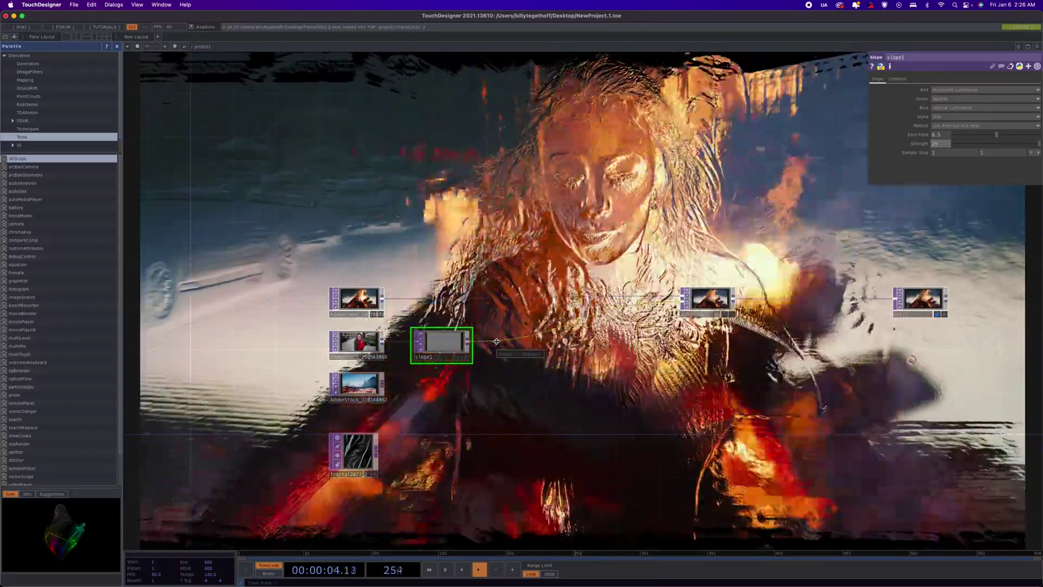
# Insert blur1 after slope1 with Pre-Shrink 3 and Filter Size 7, then shift the portrait node left
pyautogui.rightClick(496, 341)
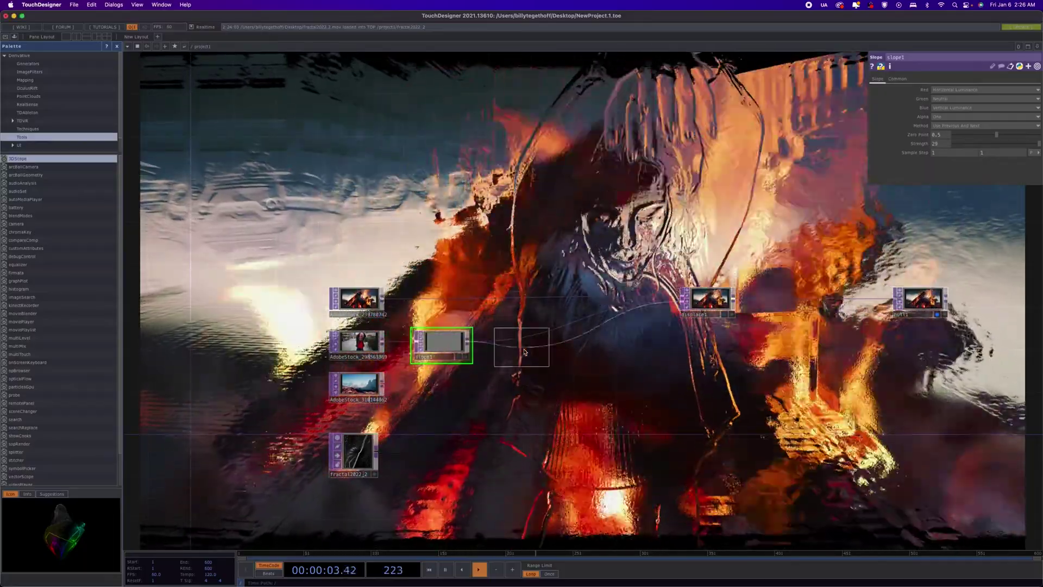
pyautogui.click(523, 351)
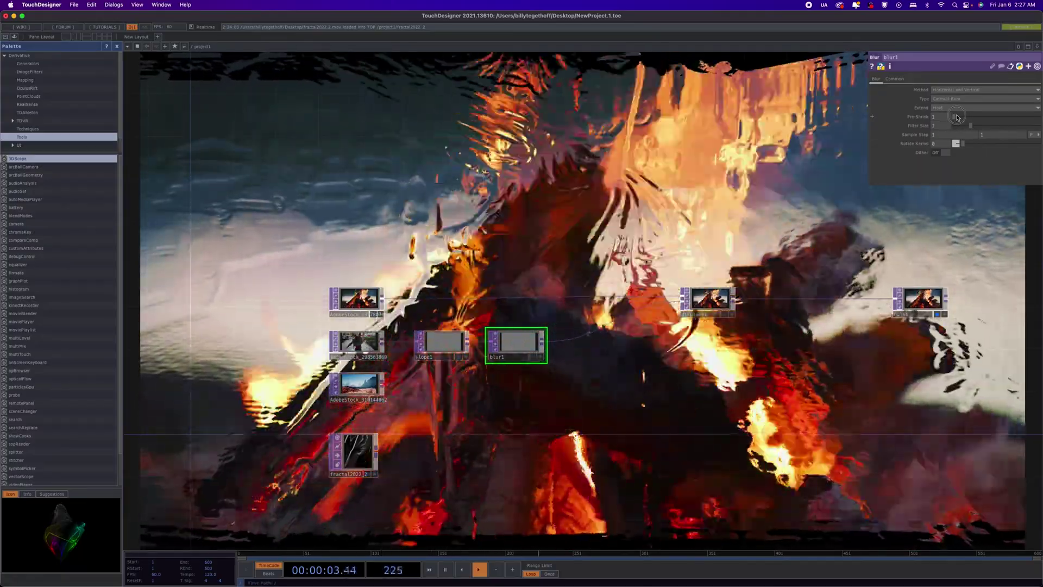
pyautogui.moveTo(958, 117); pyautogui.dragTo(972, 116)
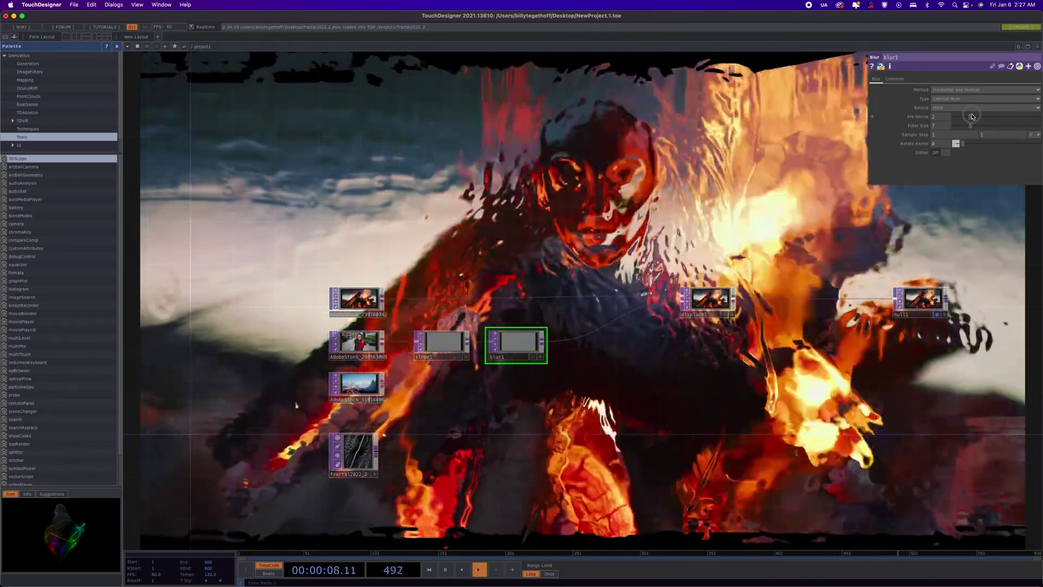
pyautogui.moveTo(973, 116); pyautogui.dragTo(993, 116)
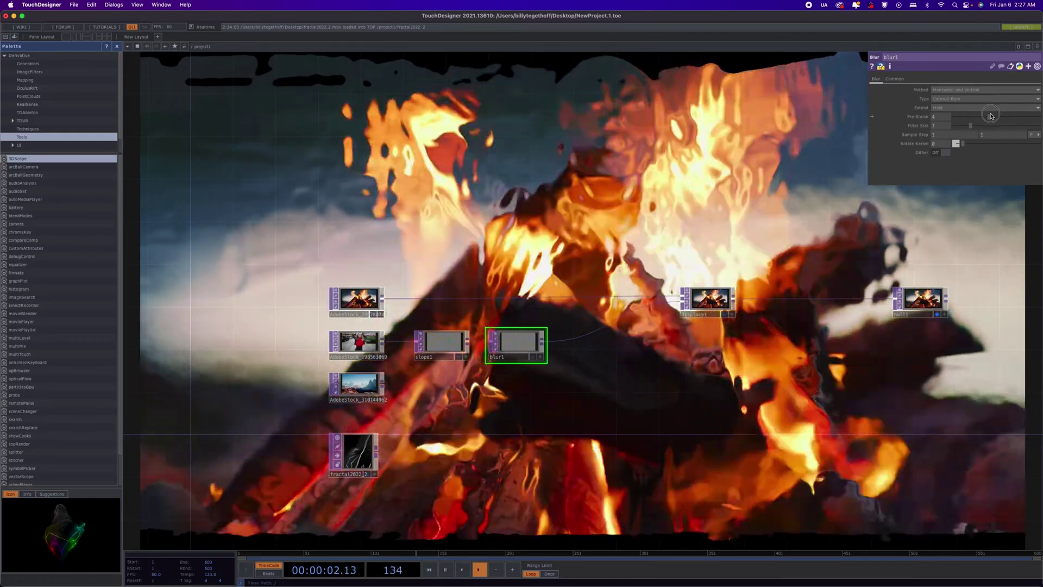
pyautogui.moveTo(993, 116); pyautogui.dragTo(972, 127)
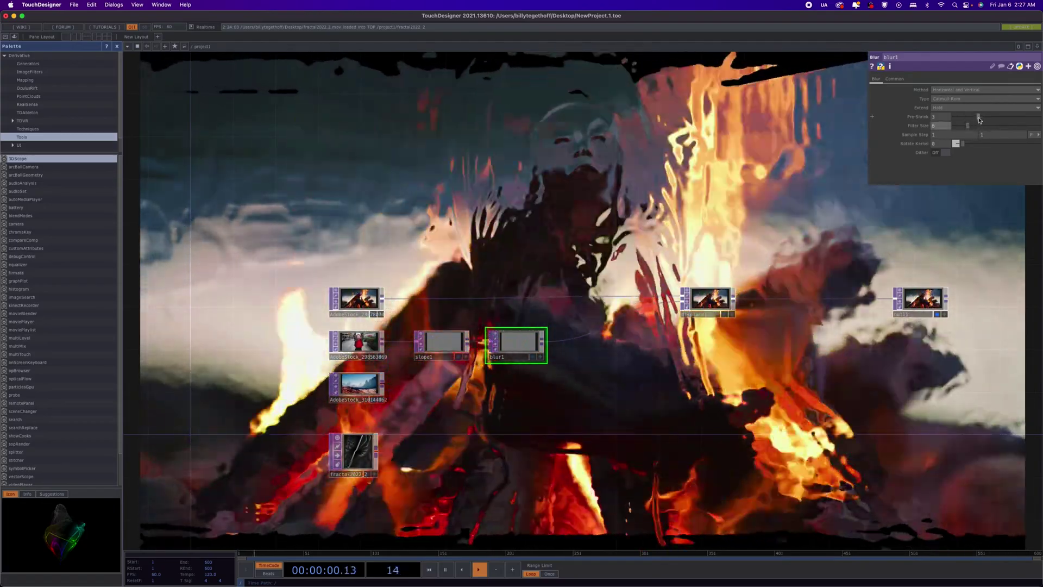
pyautogui.moveTo(967, 126); pyautogui.dragTo(971, 127)
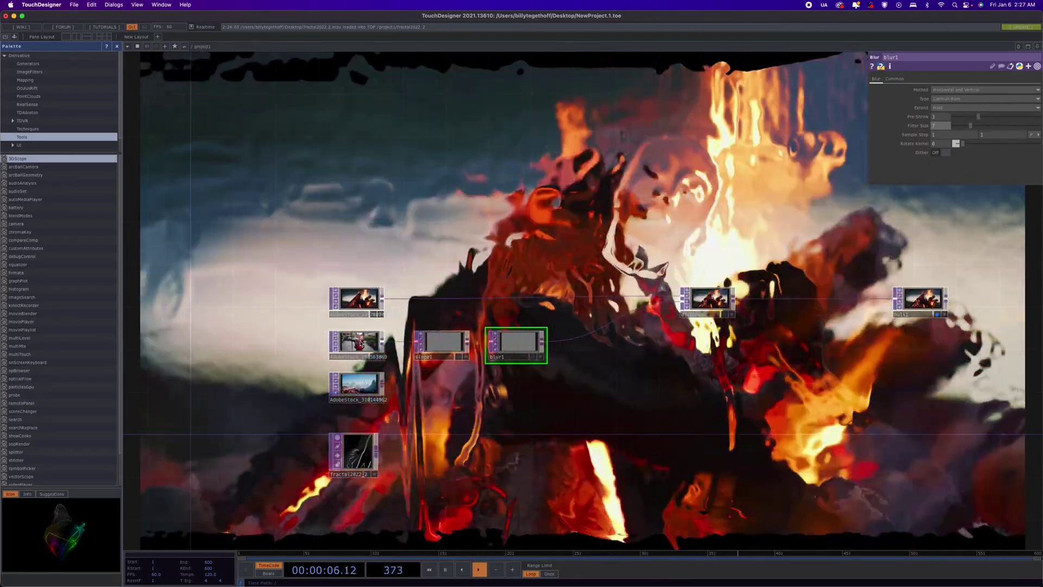
pyautogui.moveTo(361, 344); pyautogui.dragTo(284, 340)
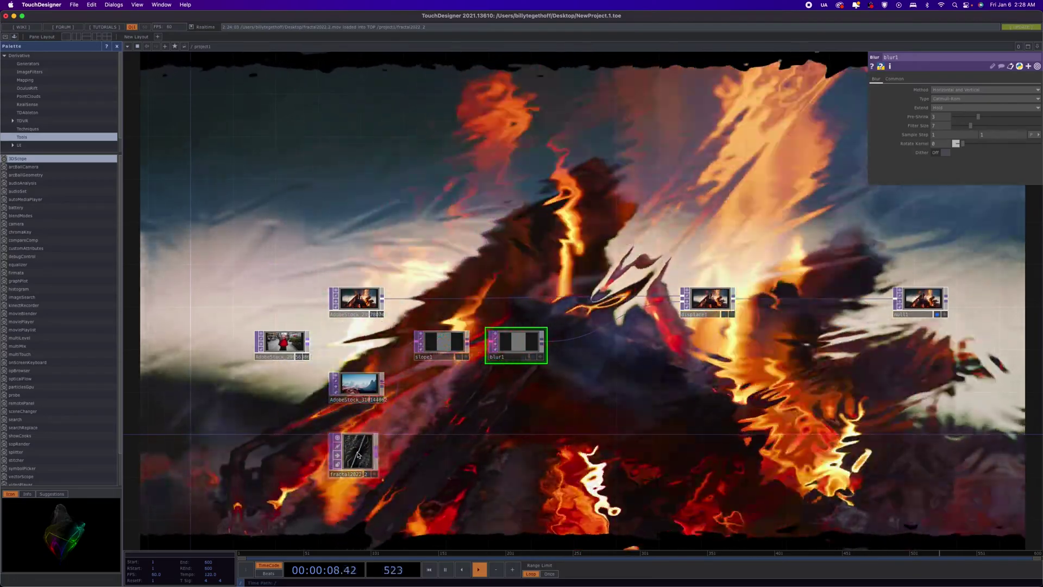
# Lower blur1's filter size from 7 to 4 and spread out the fractal and two AdobeStock nodes
pyautogui.moveTo(365, 448); pyautogui.dragTo(270, 448)
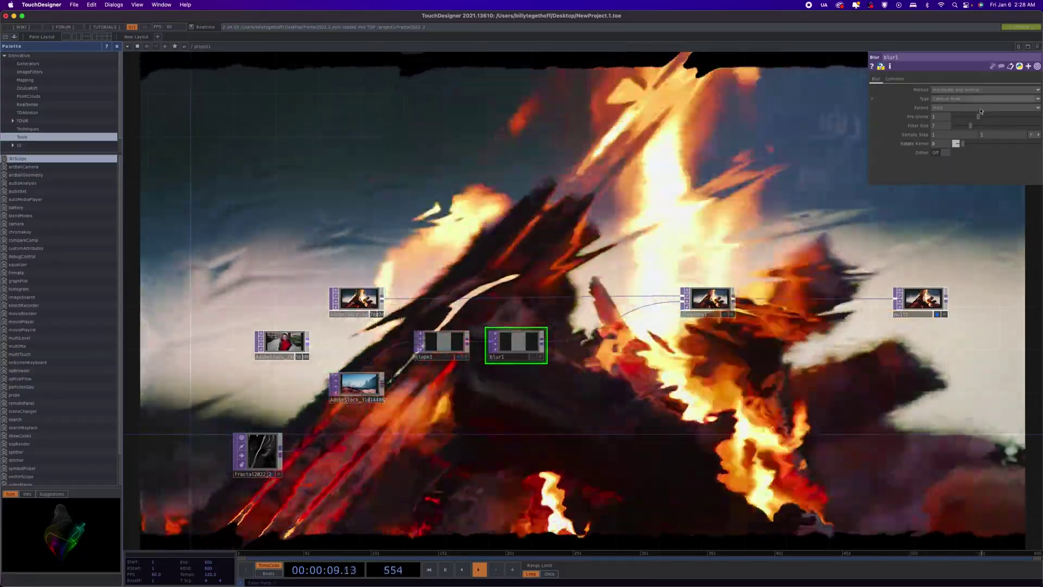
pyautogui.moveTo(971, 126); pyautogui.dragTo(959, 128)
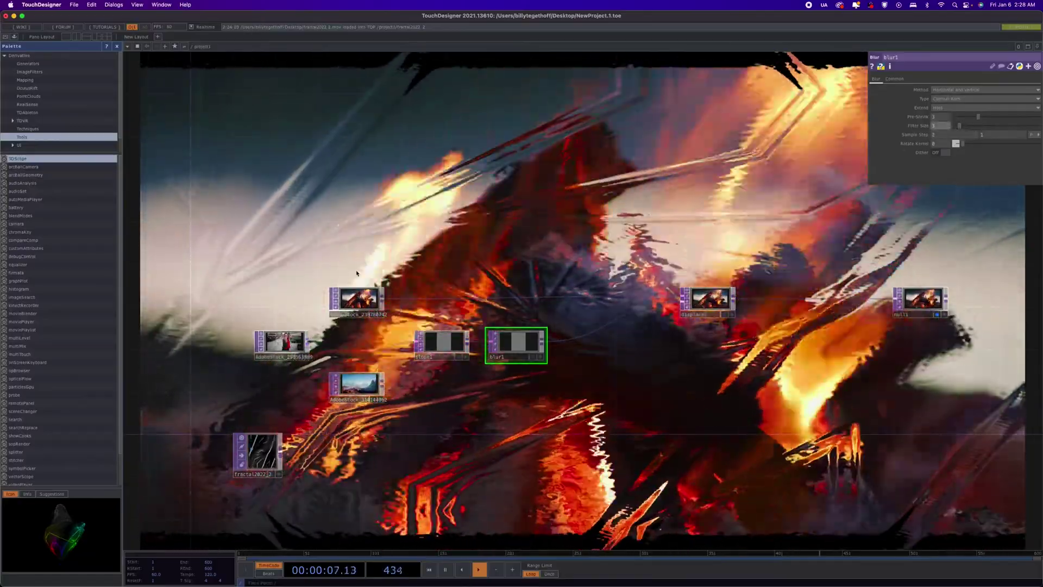
pyautogui.moveTo(356, 298); pyautogui.dragTo(302, 276)
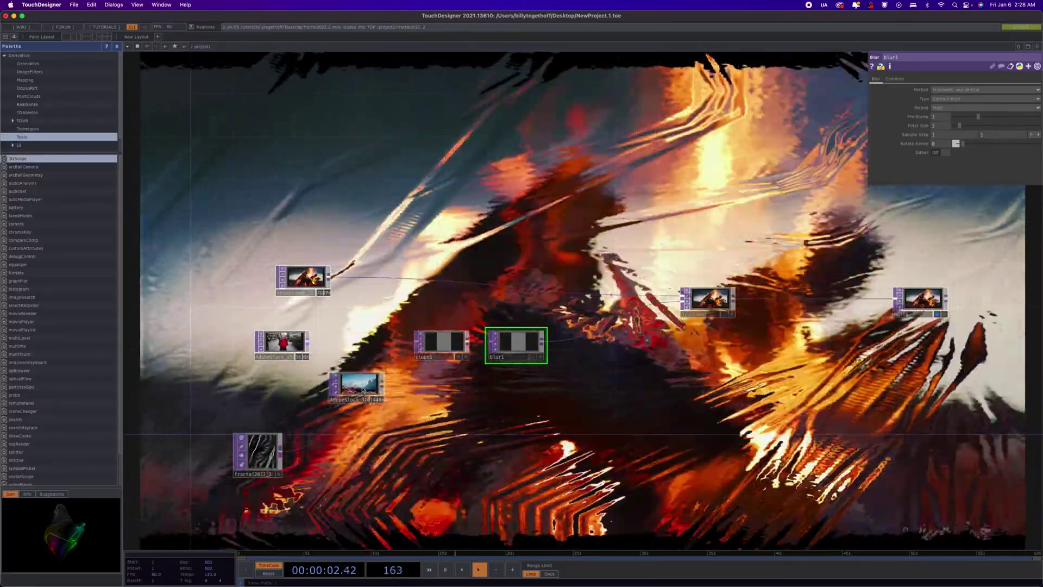
pyautogui.moveTo(363, 391); pyautogui.dragTo(480, 464)
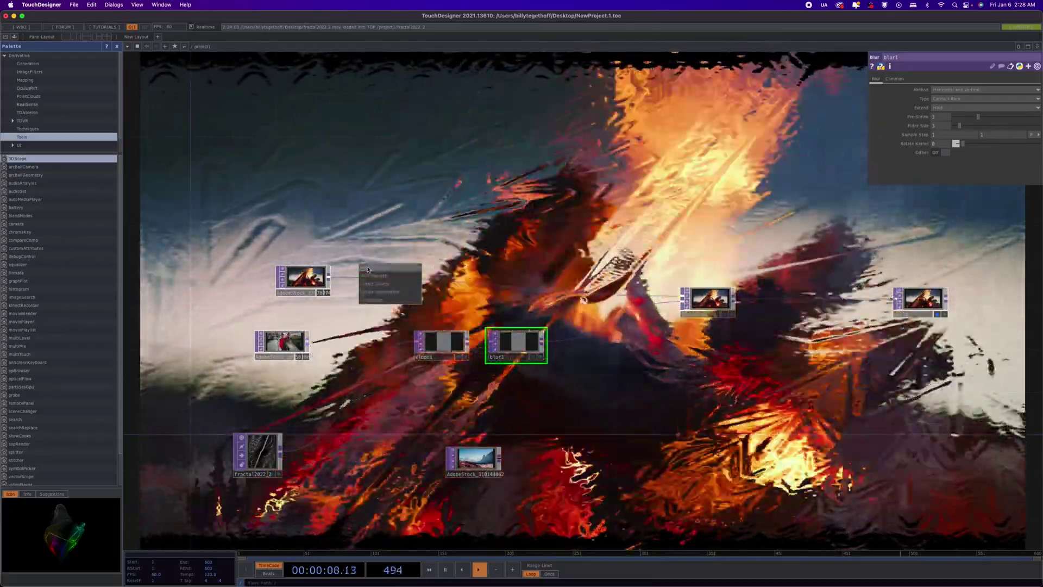
# Add a transform1 node to the network, then delete it as unwanted
pyautogui.click(367, 275)
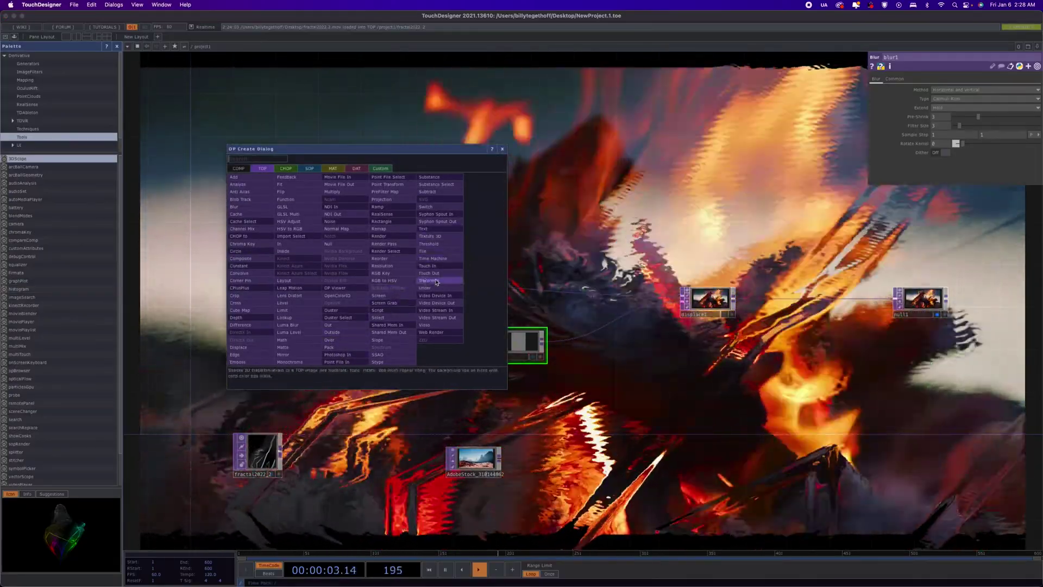
pyautogui.click(427, 228)
pyautogui.click(399, 285)
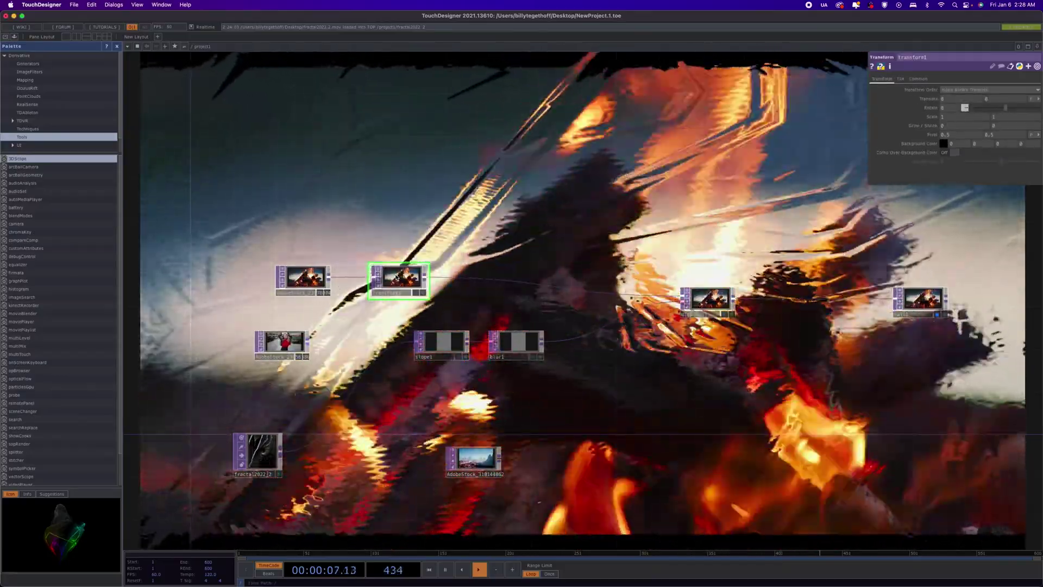
pyautogui.press('Delete')
# Insert a Fit TOP, fit1, on the wire from AdobeStock_239780742 into displace1
pyautogui.rightClick(392, 279)
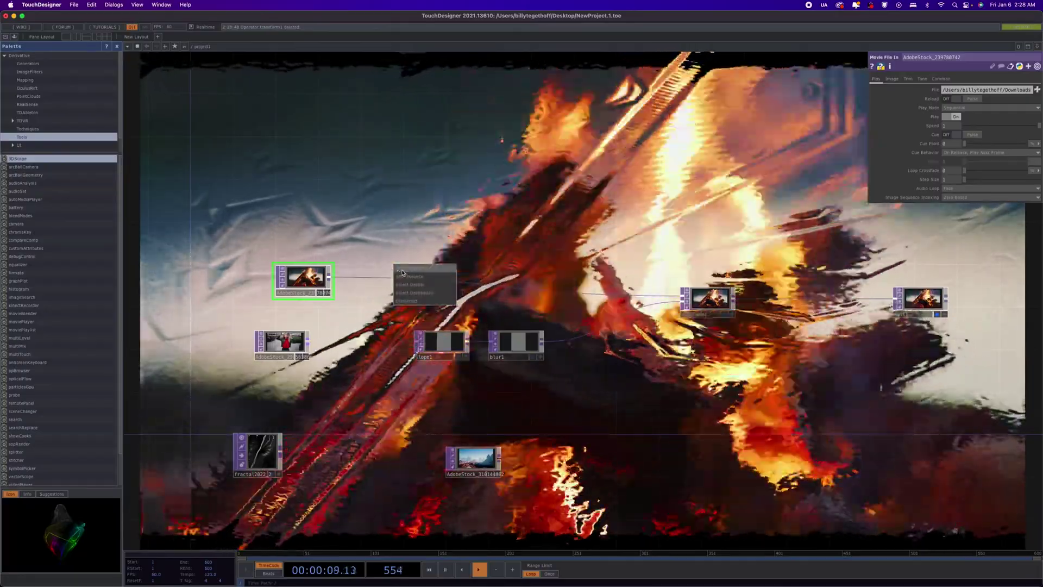
pyautogui.click(411, 269)
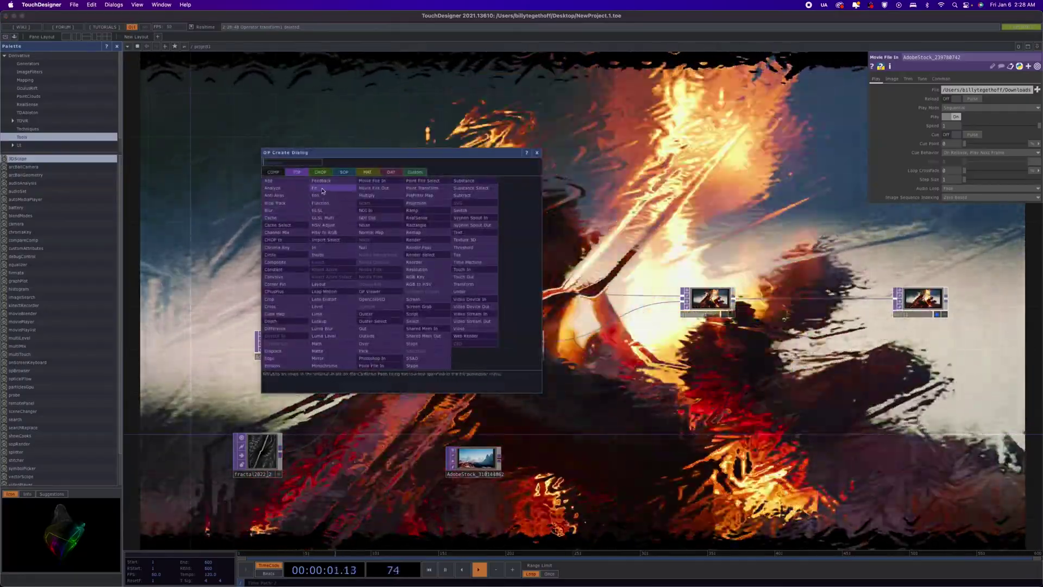
pyautogui.click(314, 188)
pyautogui.click(368, 277)
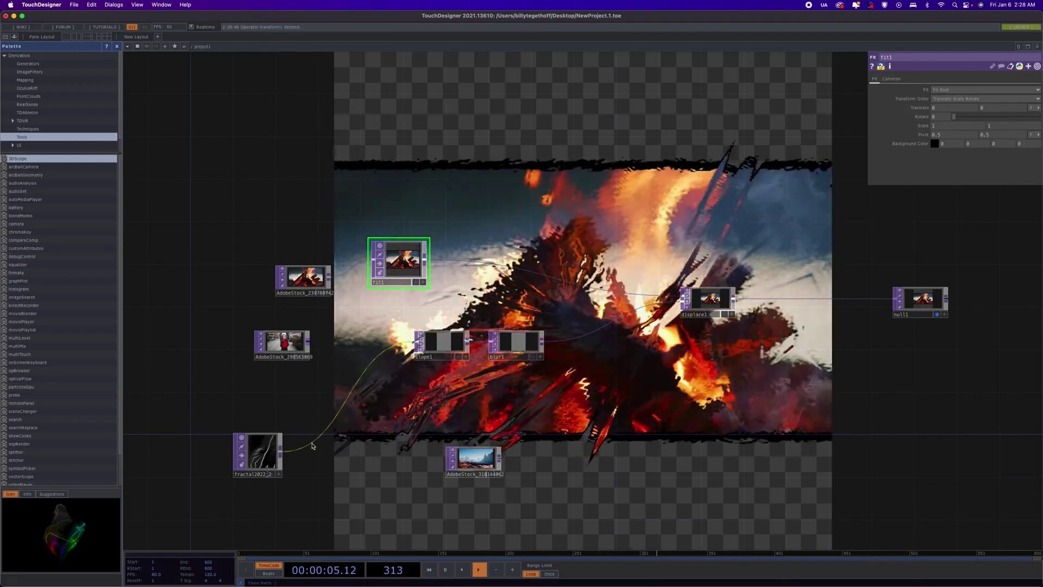
# Add a Fit TOP, fit2, right after fractal2022_2
pyautogui.click(335, 435)
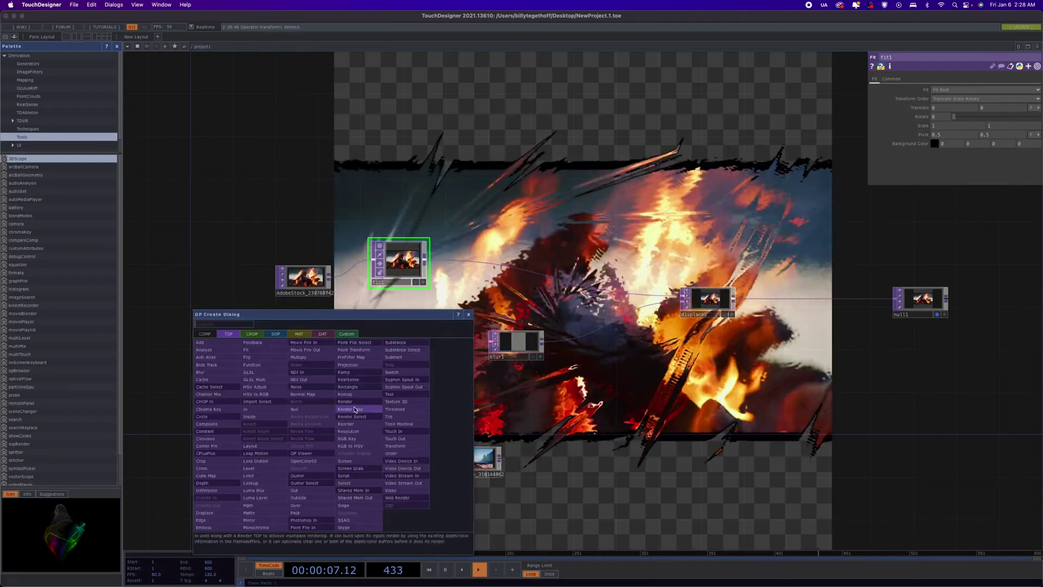
pyautogui.click(279, 352)
pyautogui.click(338, 455)
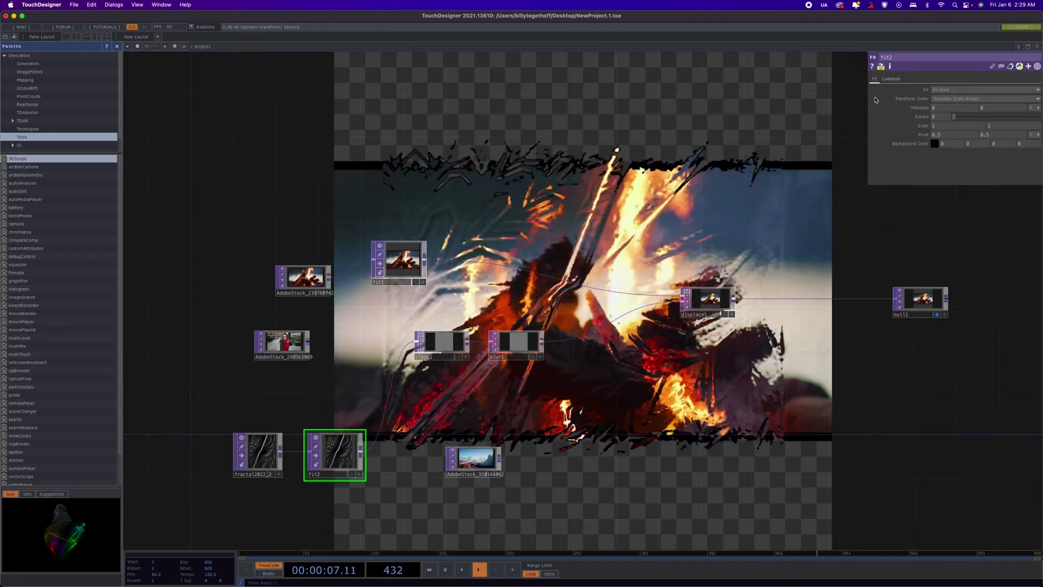
# Set fit2's Common output resolution to a custom 1080 × 1920
pyautogui.click(892, 79)
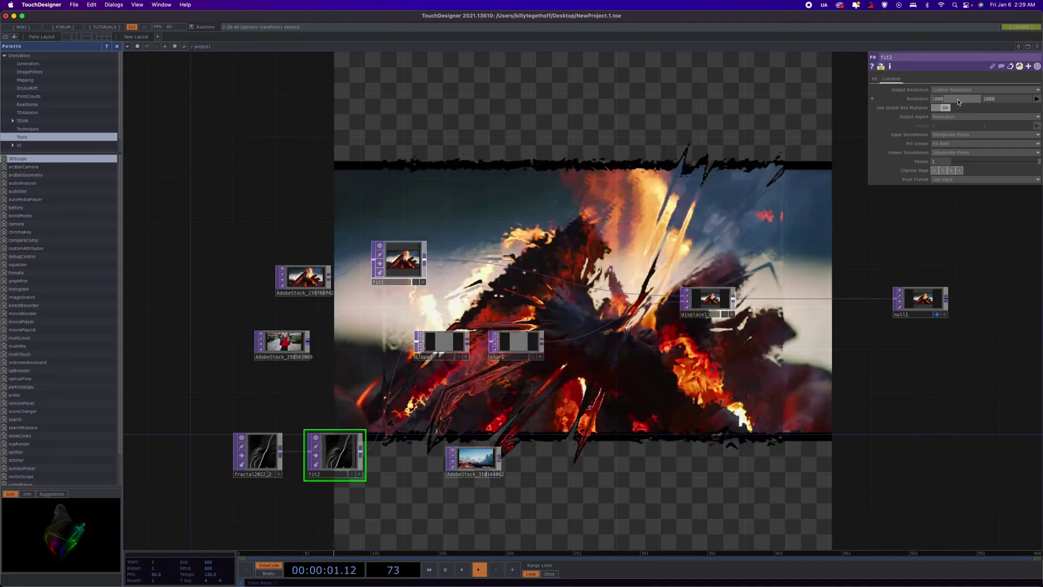
pyautogui.click(959, 102)
pyautogui.write('10')
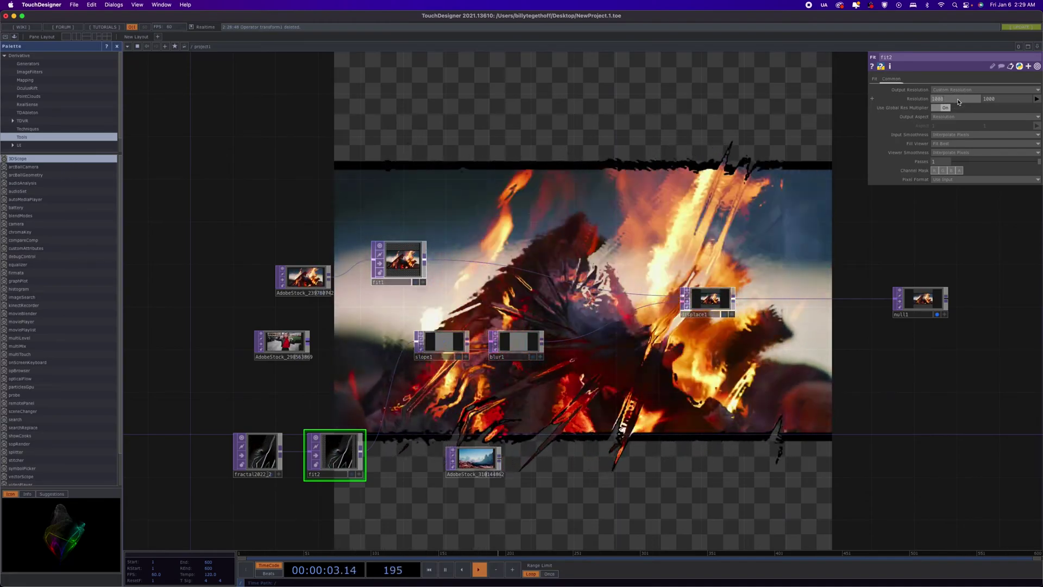
pyautogui.click(998, 100)
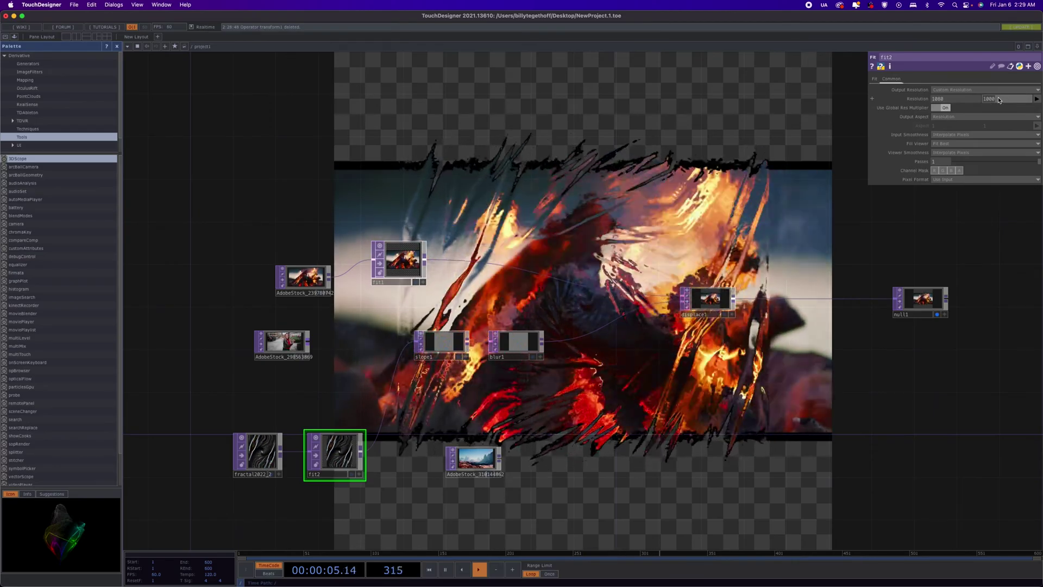
pyautogui.write('1920')
pyautogui.press('Return')
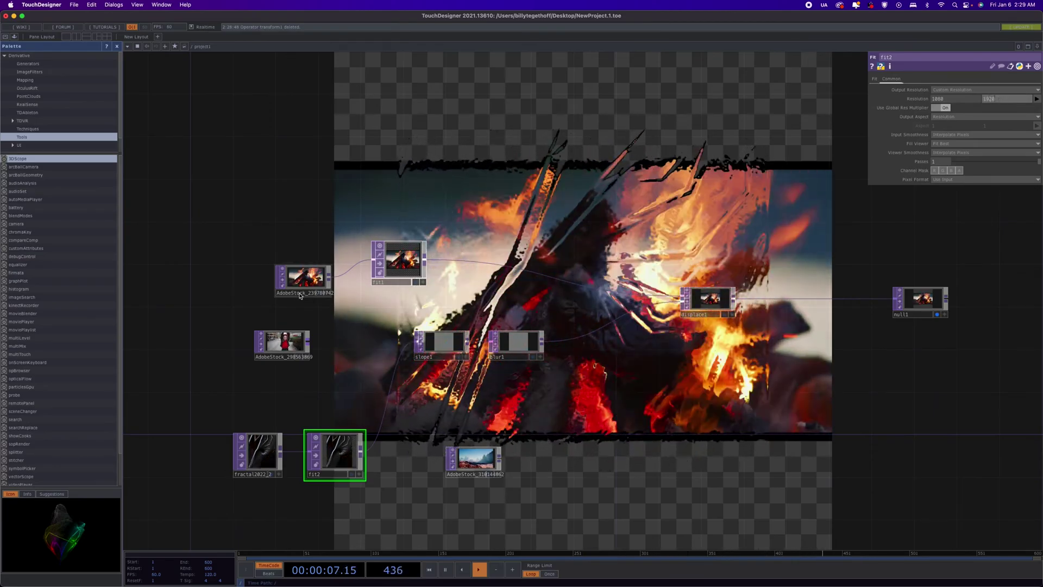
# Set fit2's Fit parameter to Fit Vertical
pyautogui.click(412, 264)
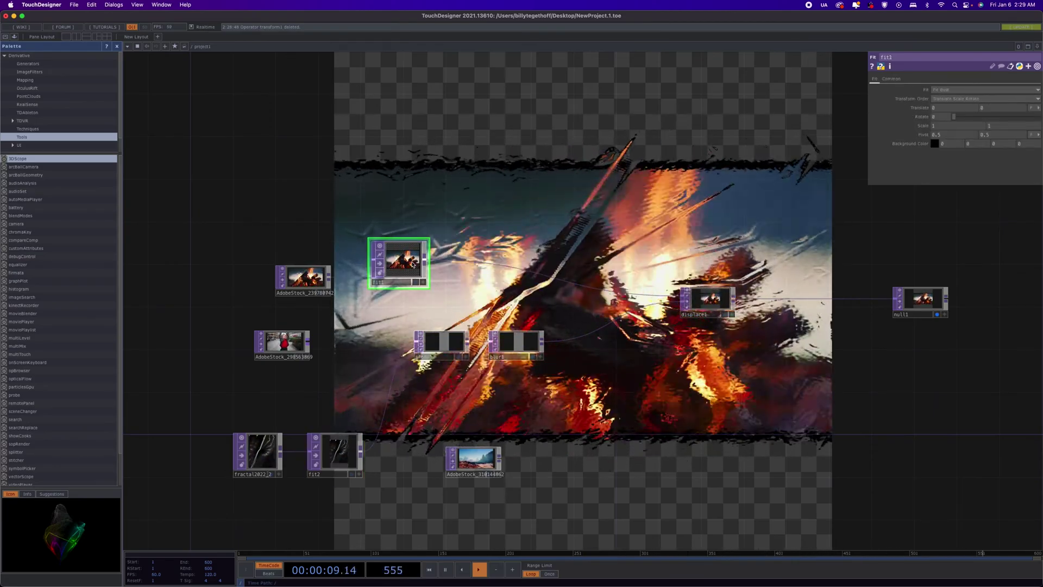
pyautogui.click(342, 457)
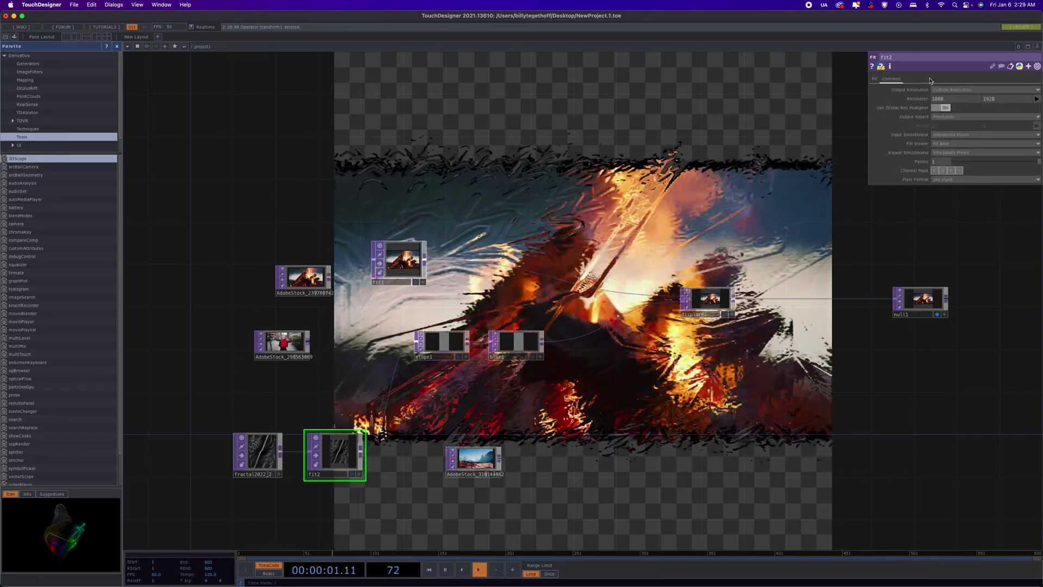
pyautogui.click(974, 91)
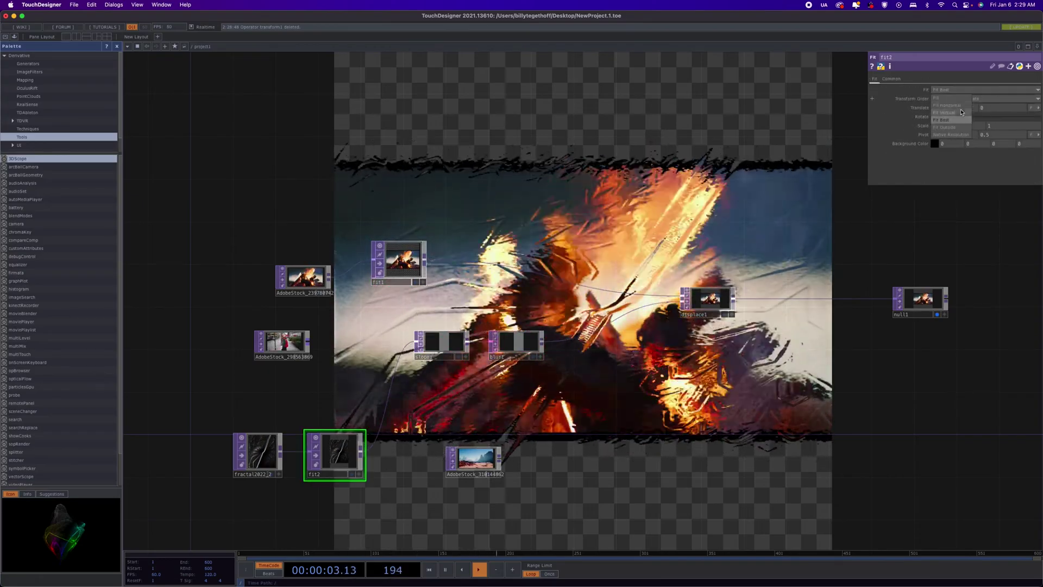
pyautogui.click(957, 112)
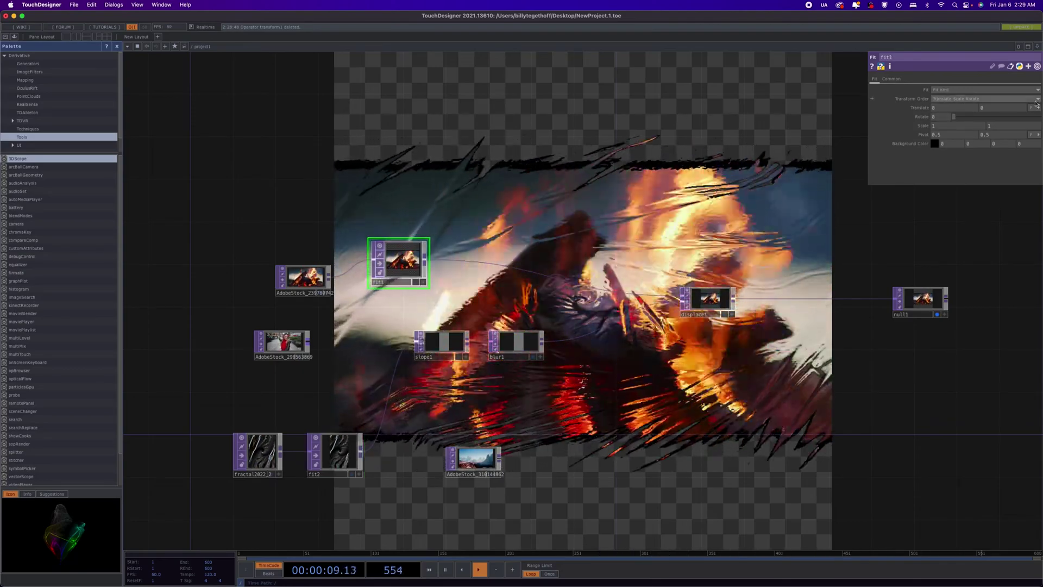
# Give fit1 a 1080 × 1920 output resolution and set its Fit to Fit Vertical
pyautogui.click(891, 79)
pyautogui.click(945, 99)
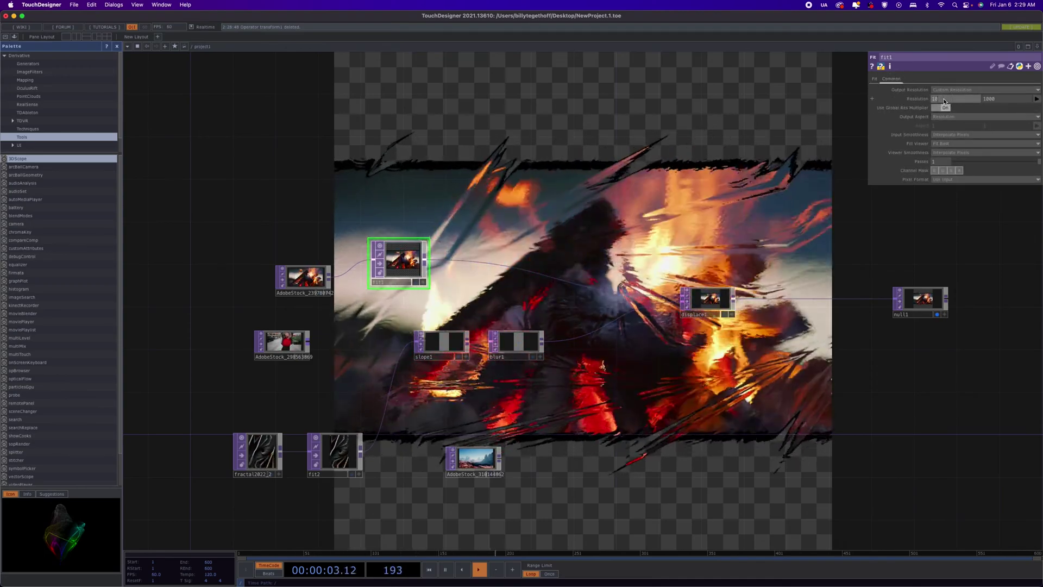
pyautogui.click(989, 100)
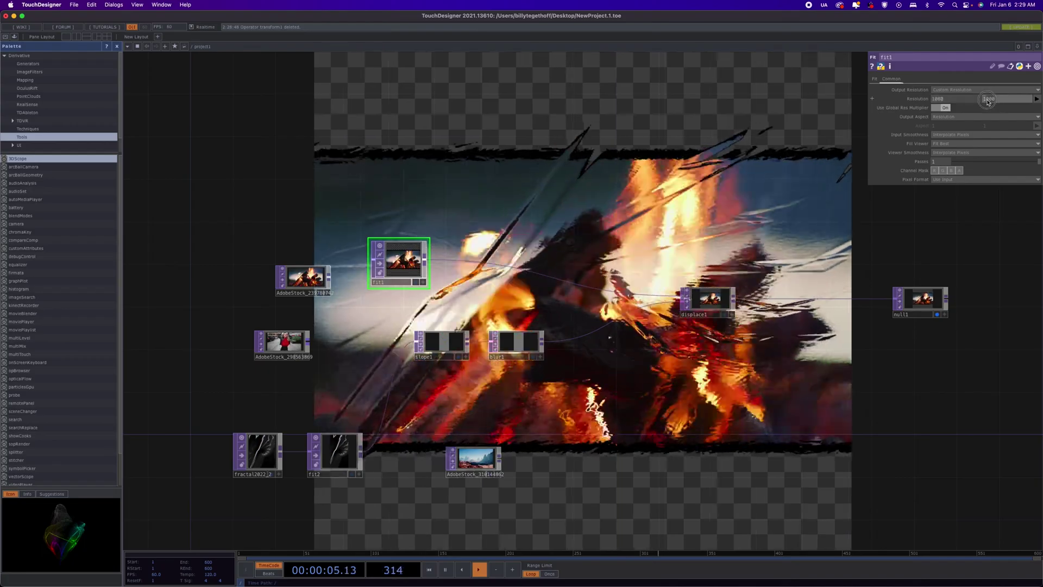
pyautogui.write('1920')
pyautogui.press('Return')
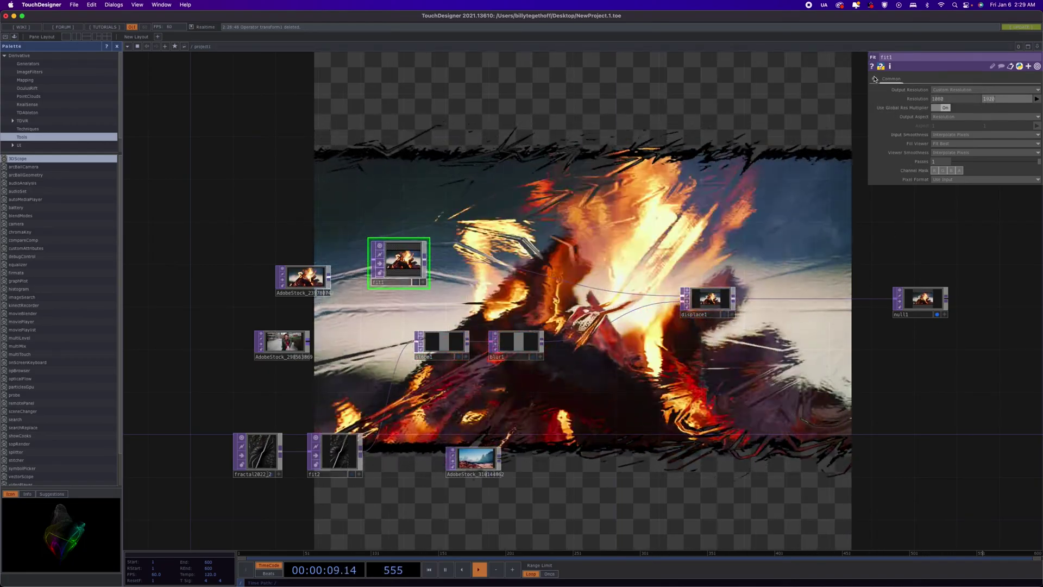
pyautogui.click(875, 79)
pyautogui.click(972, 92)
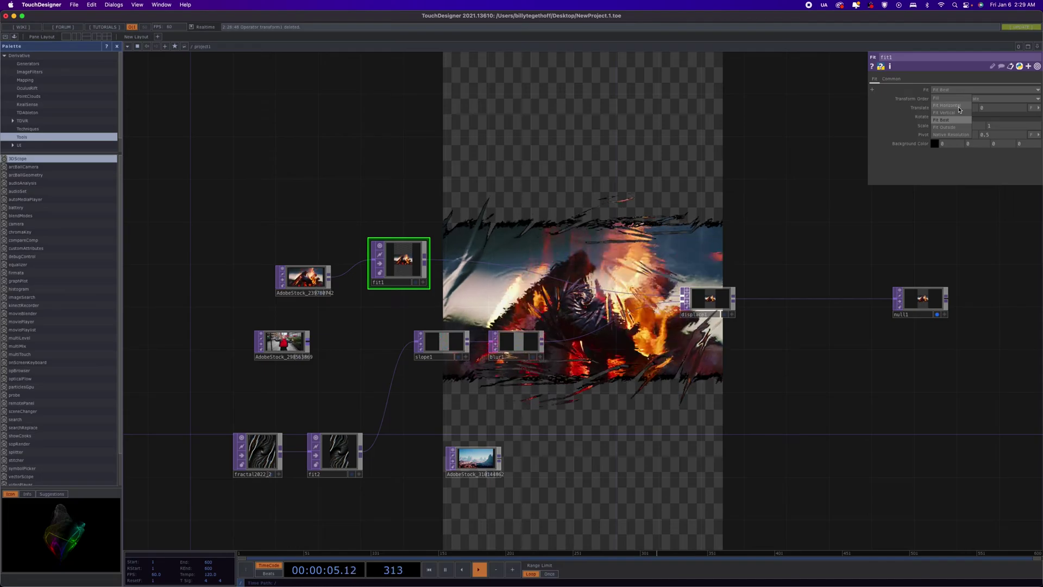
pyautogui.click(958, 112)
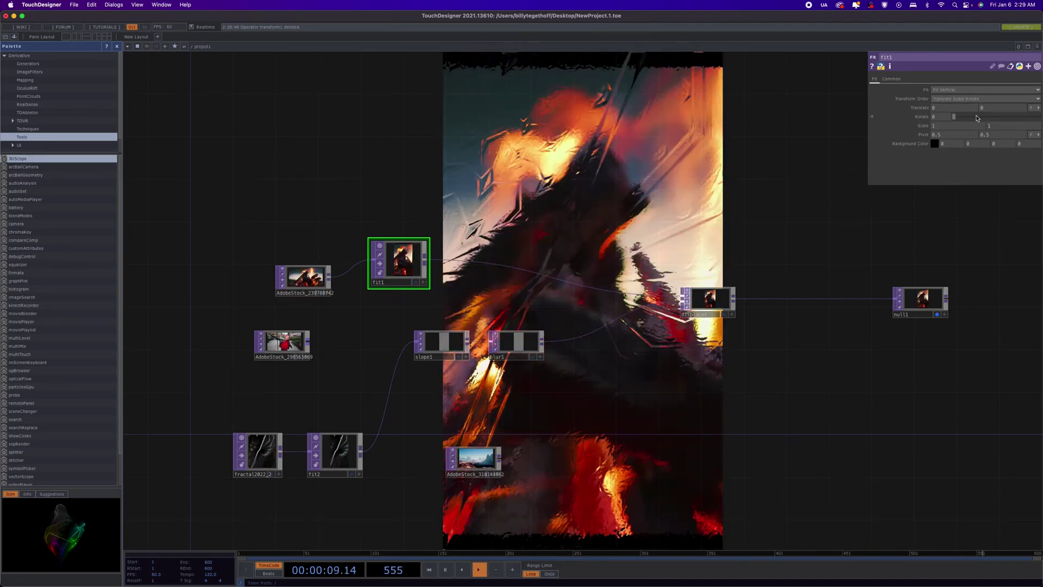
# Raise fit1's Scale to 1.08 using the value ladder
pyautogui.scroll(1, 925, 129)
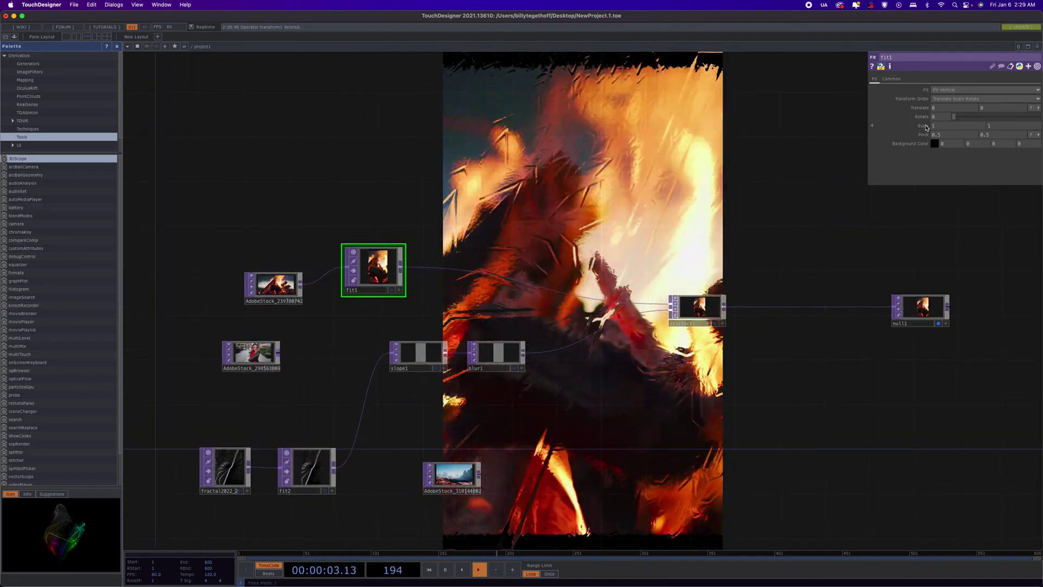
pyautogui.moveTo(927, 127); pyautogui.dragTo(1039, 137, button='middle')
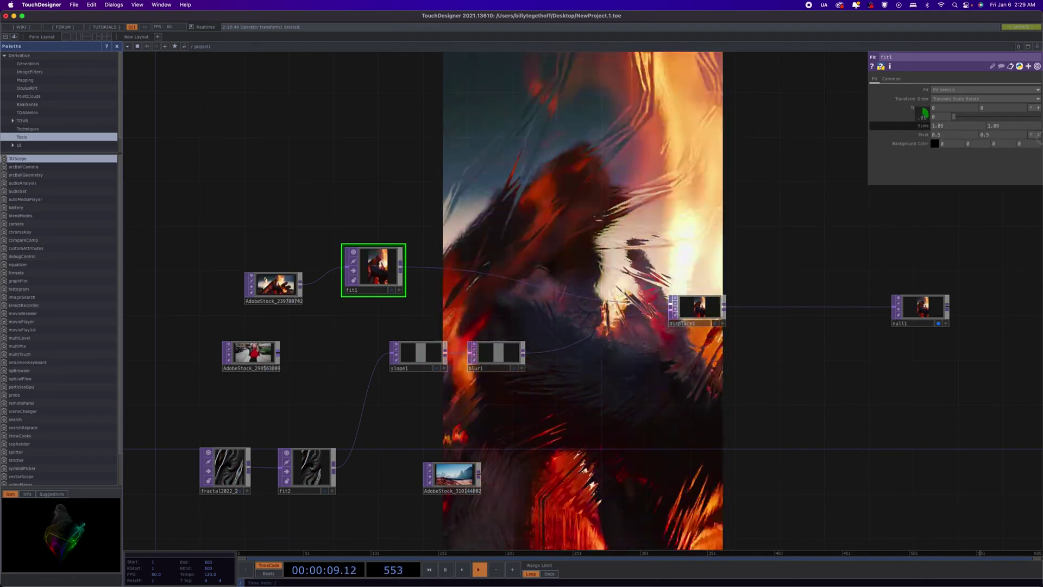
pyautogui.moveTo(925, 113); pyautogui.dragTo(927, 125, button='middle')
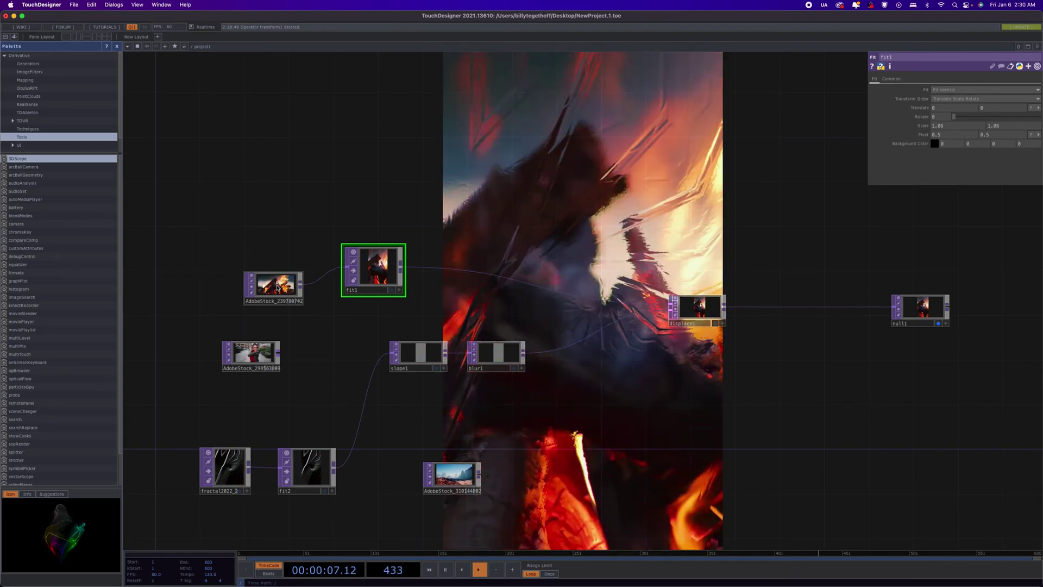
# Set AdobeStock_239780742's Play Mode to Locked to Timeline
pyautogui.click(275, 281)
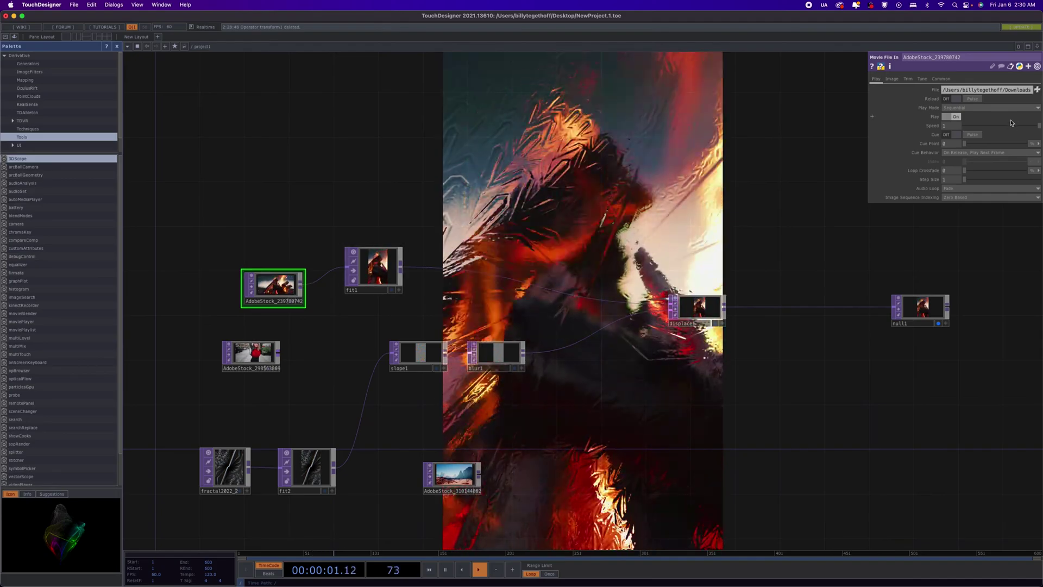
pyautogui.click(991, 110)
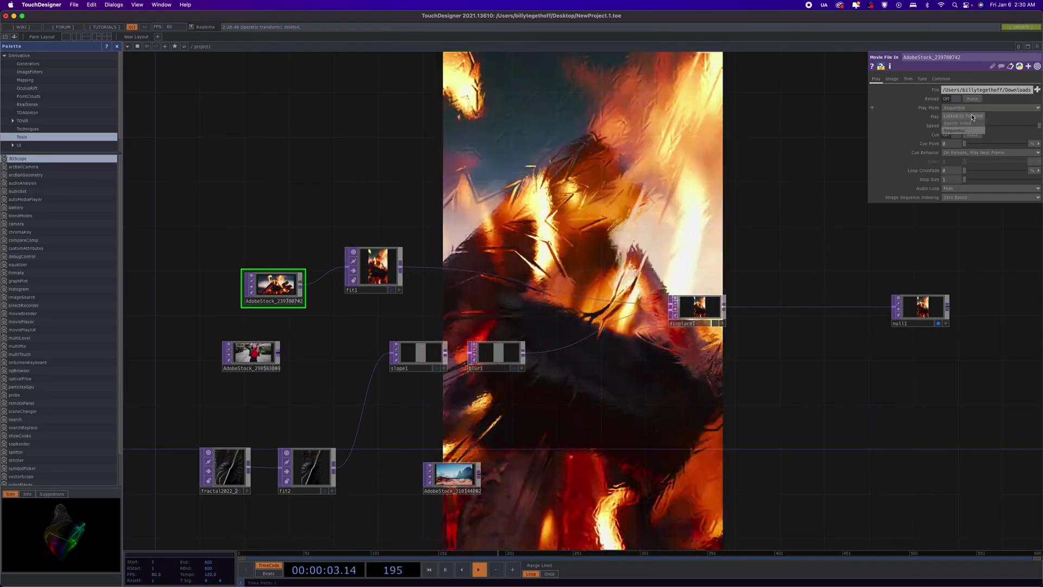
pyautogui.click(964, 115)
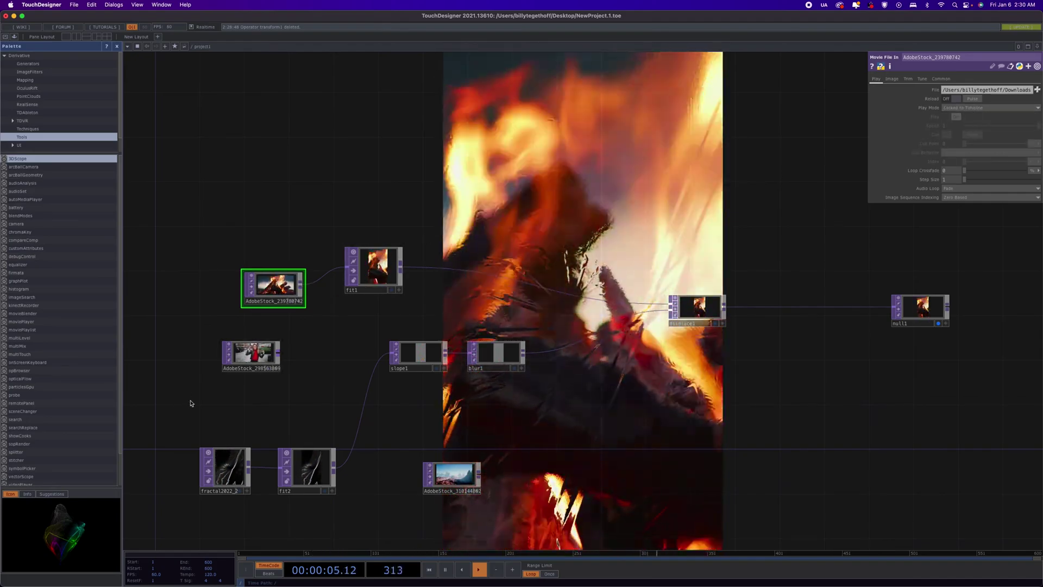
# Shift both clip nodes left and lock fractal2022_2's playback to the timeline
pyautogui.moveTo(288, 280); pyautogui.dragTo(220, 275)
pyautogui.click(223, 482)
pyautogui.moveTo(223, 483); pyautogui.dragTo(201, 482)
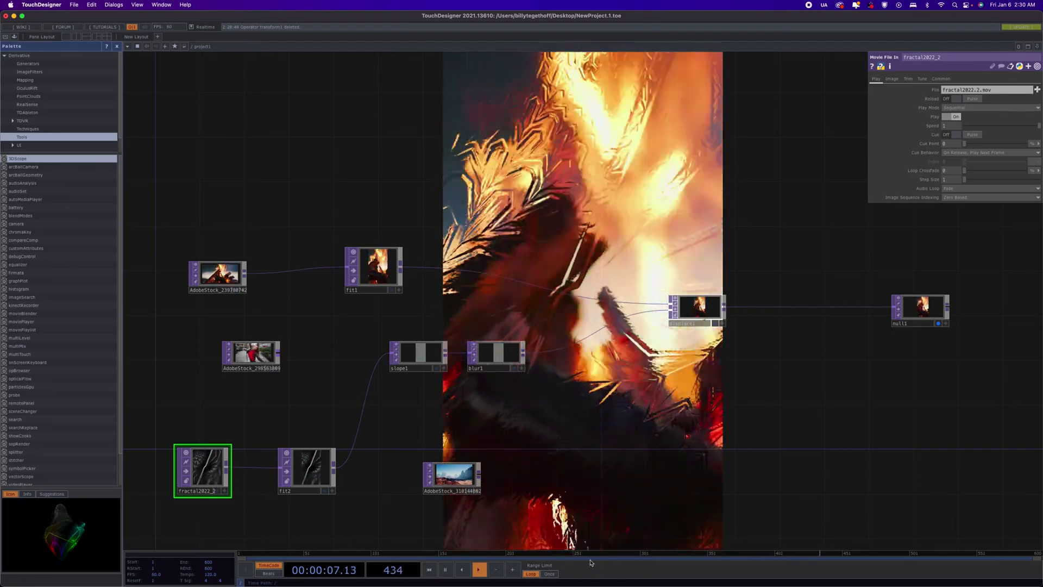
pyautogui.click(977, 112)
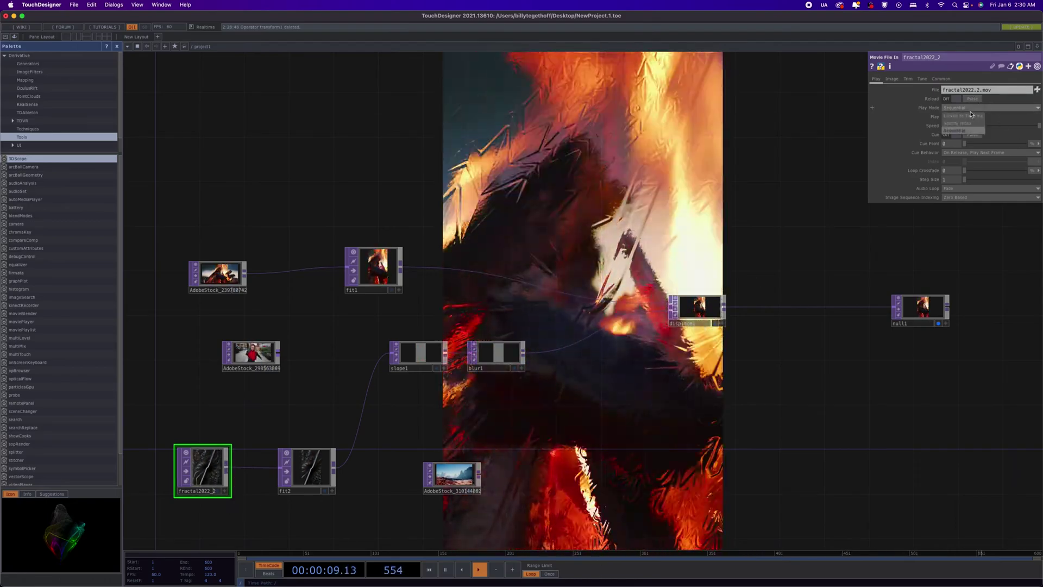
pyautogui.click(965, 119)
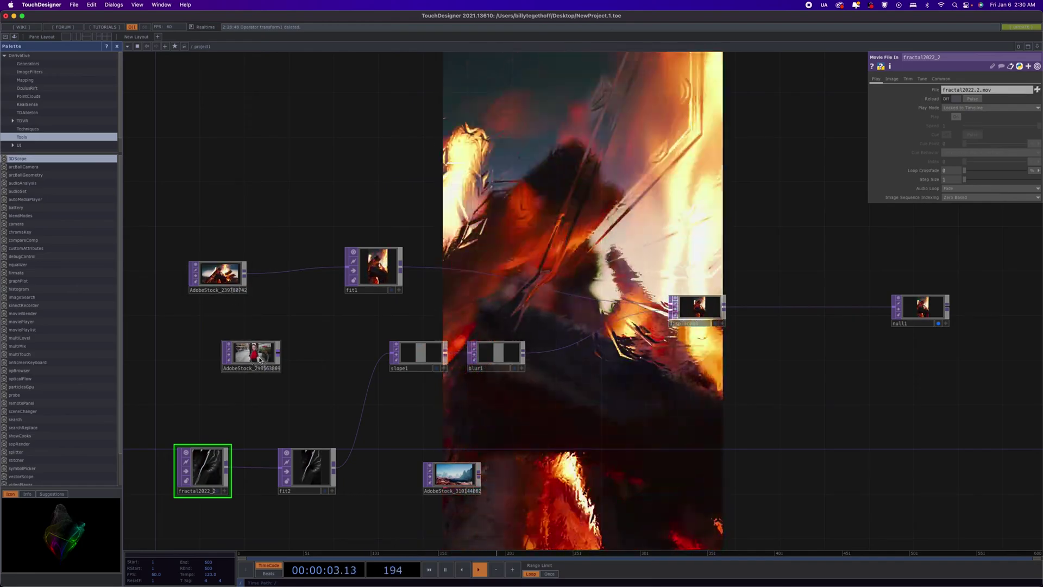
# Reposition two stock clips, reconnect slope1 into blur1, and wire AdobeStock_298563869 into fit2
pyautogui.moveTo(251, 353); pyautogui.dragTo(206, 409)
pyautogui.moveTo(451, 475); pyautogui.dragTo(263, 274)
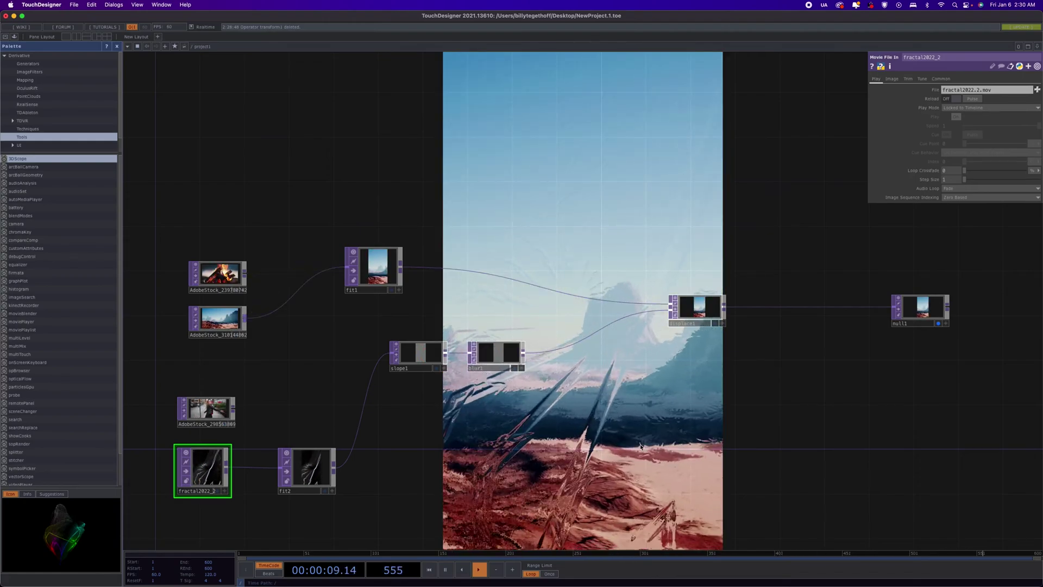
pyautogui.moveTo(456, 352); pyautogui.dragTo(473, 354)
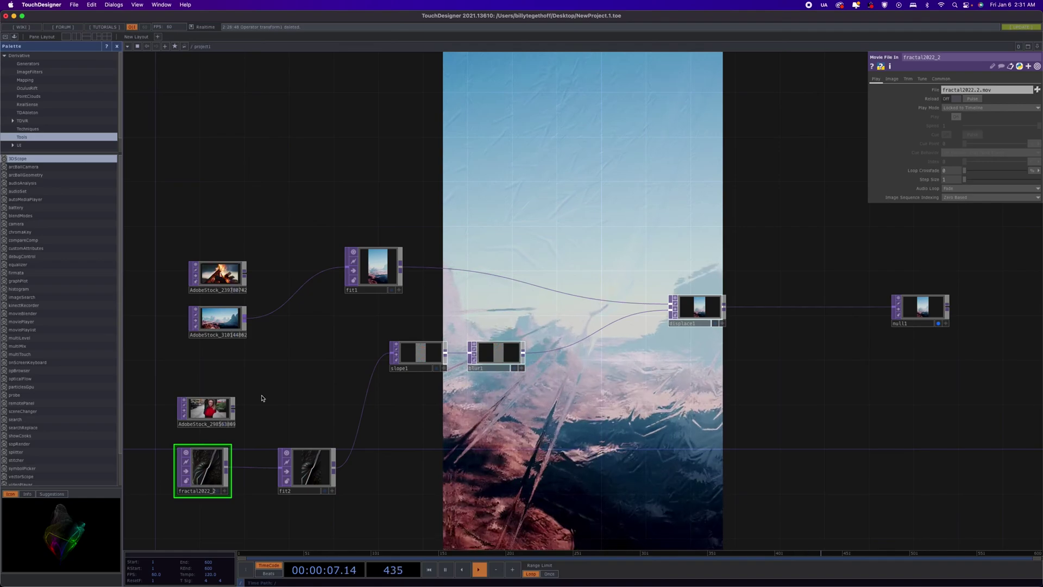
pyautogui.moveTo(237, 411); pyautogui.dragTo(363, 413)
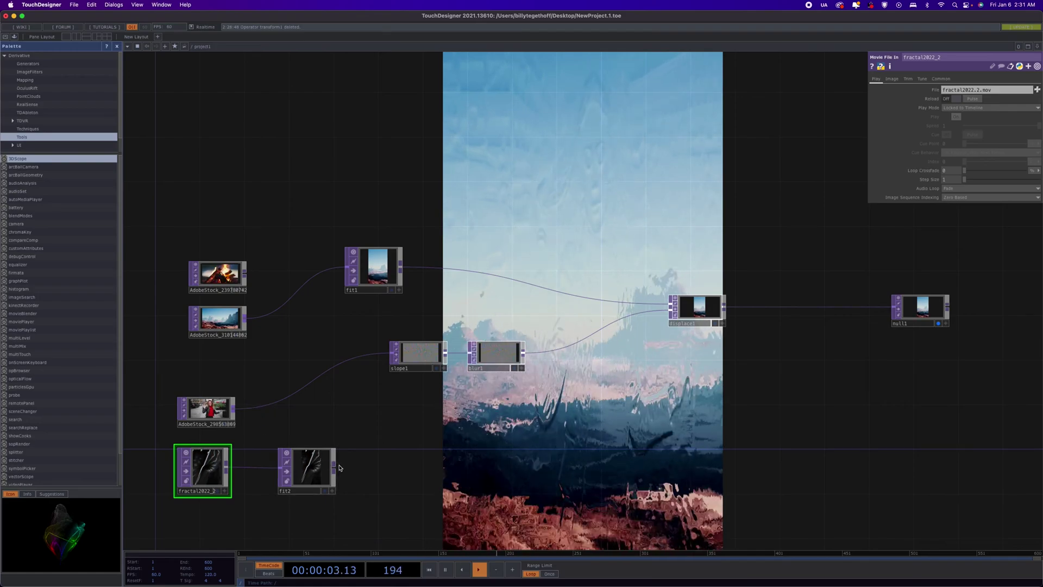
pyautogui.moveTo(237, 411); pyautogui.dragTo(391, 353)
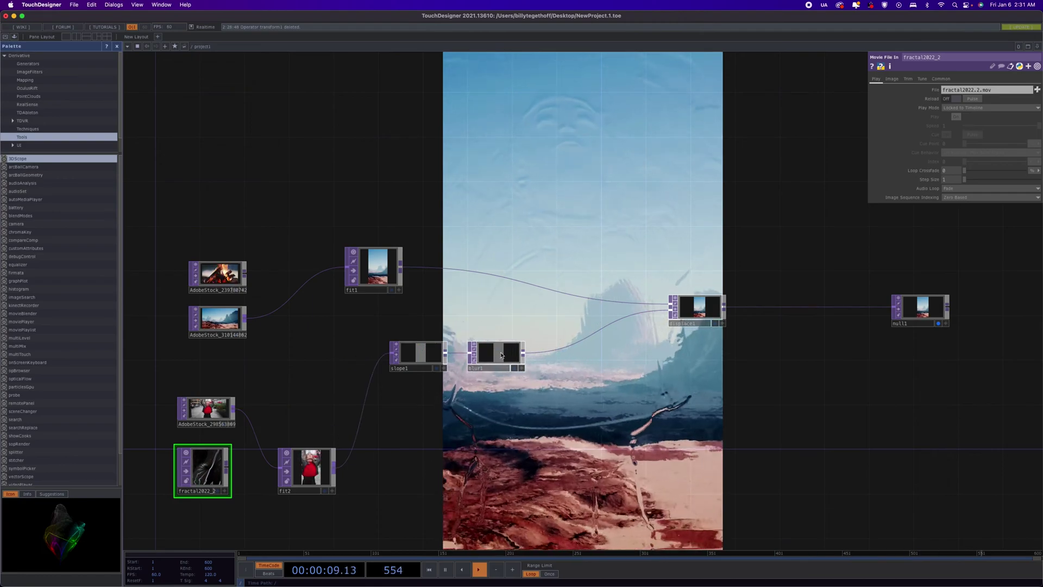
# Raise displace1's weight from 0.08 to 0.11, feed fractal2022_2 into fit2 and AdobeStock_239780742 into fit1
pyautogui.click(704, 309)
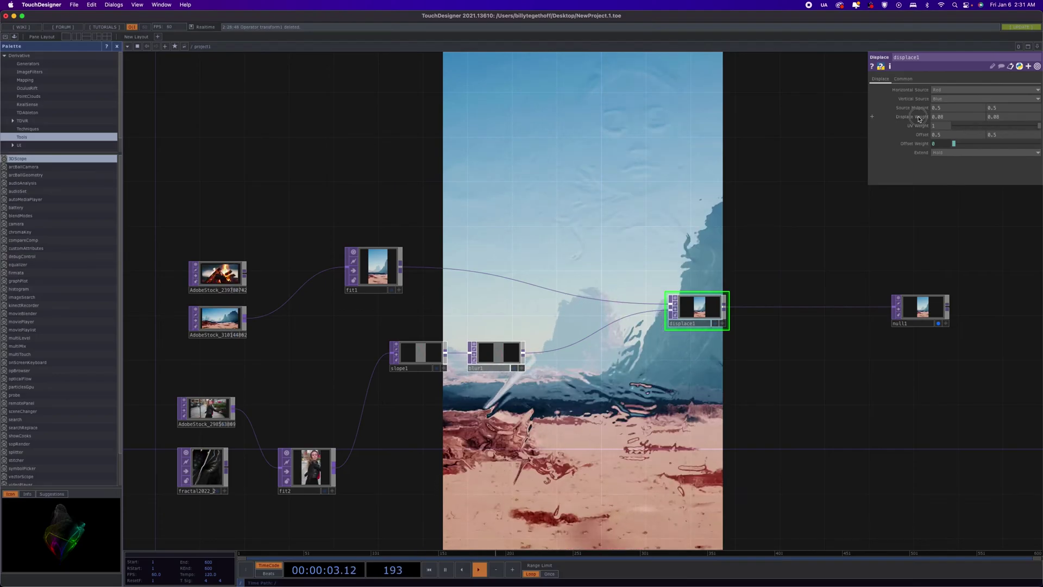
pyautogui.moveTo(919, 120); pyautogui.dragTo(1039, 197, button='middle')
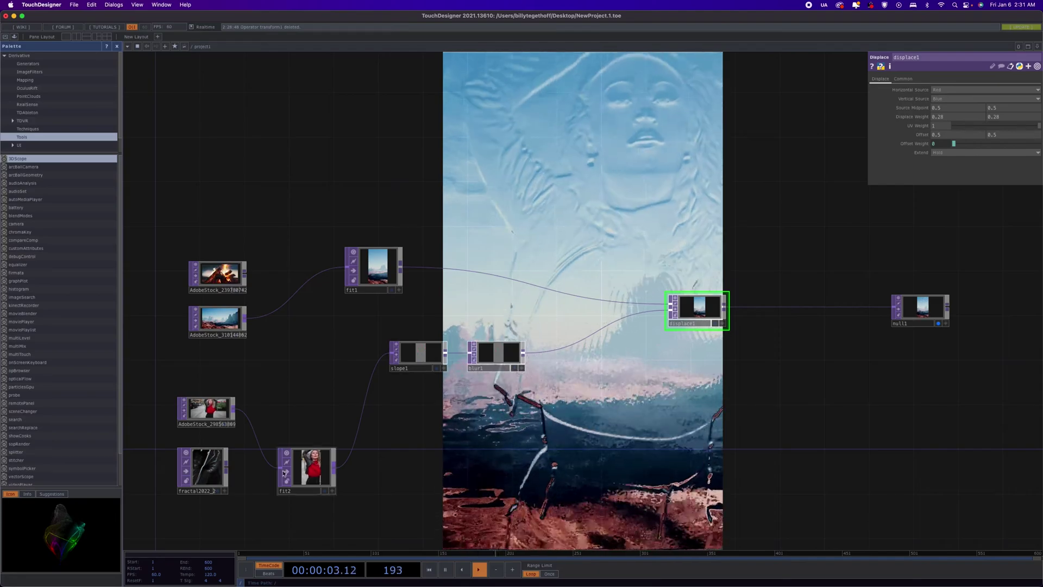
pyautogui.moveTo(226, 468); pyautogui.dragTo(280, 466)
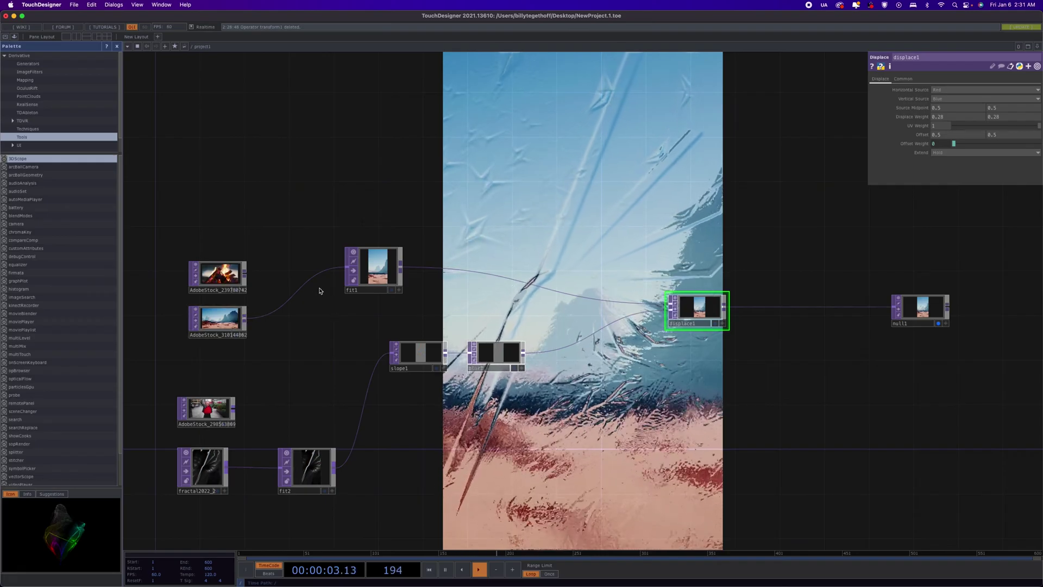
pyautogui.moveTo(245, 272); pyautogui.dragTo(349, 266)
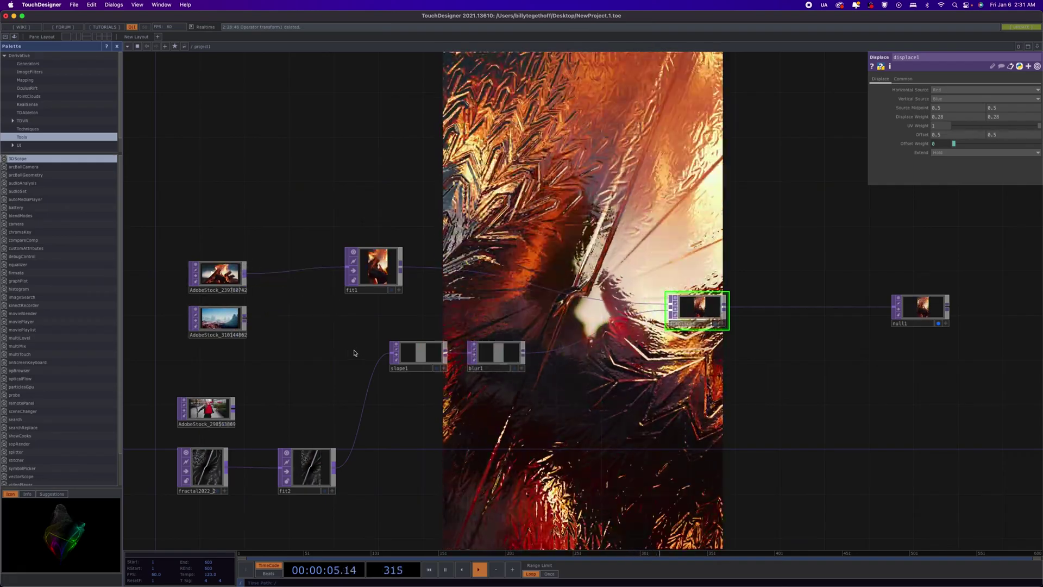
pyautogui.moveTo(223, 268); pyautogui.dragTo(212, 257)
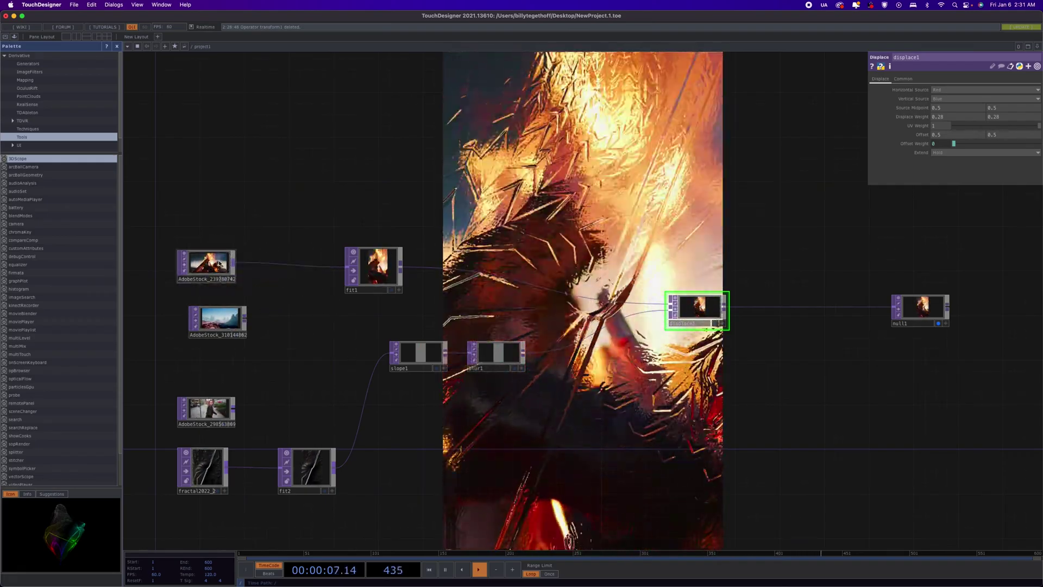
# Add a Null TOP, null2, wire it into fit1, then delete it
pyautogui.press('Tab')
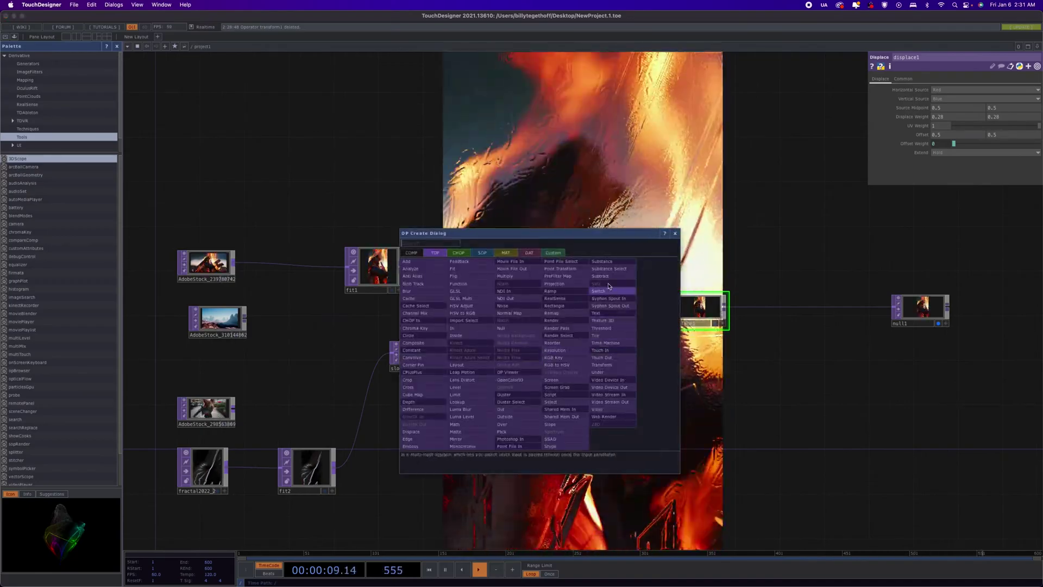
pyautogui.click(549, 321)
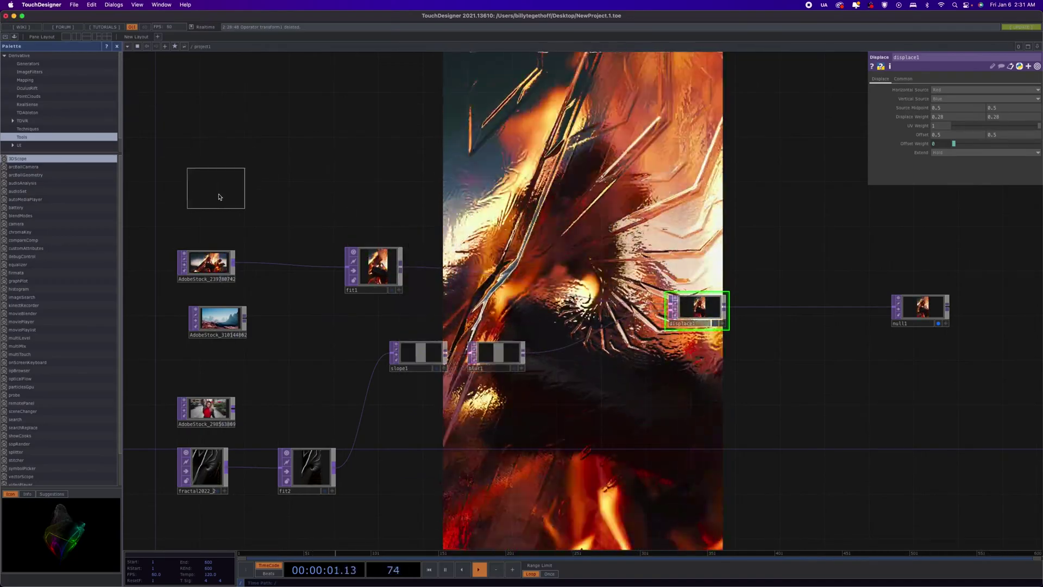
pyautogui.click(207, 212)
pyautogui.click(233, 201)
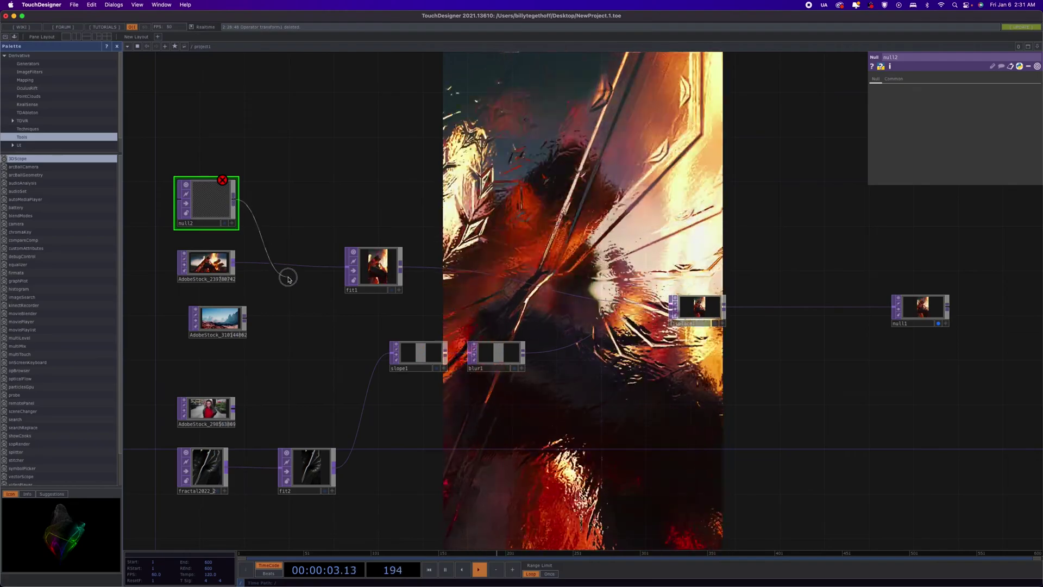
pyautogui.click(286, 264)
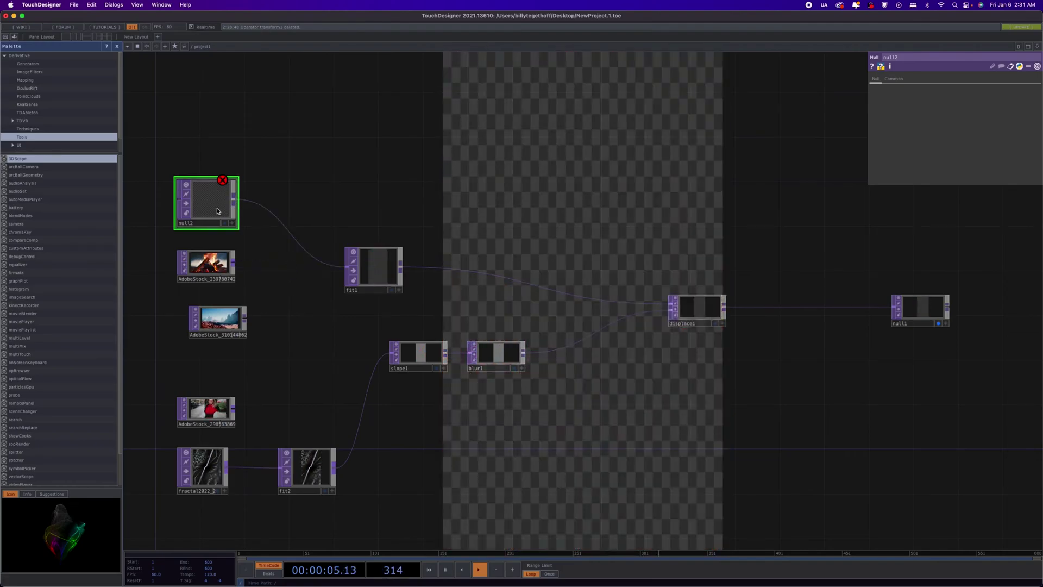
pyautogui.press('Delete')
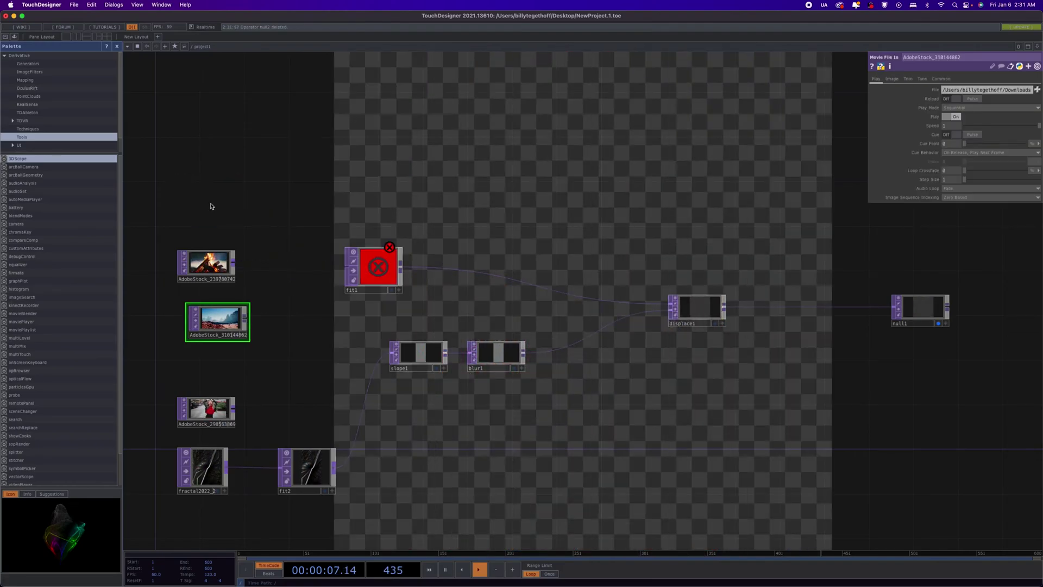
# Add a banana Movie File In TOP, moviefilein1, and connect it into fit1
pyautogui.press('Tab')
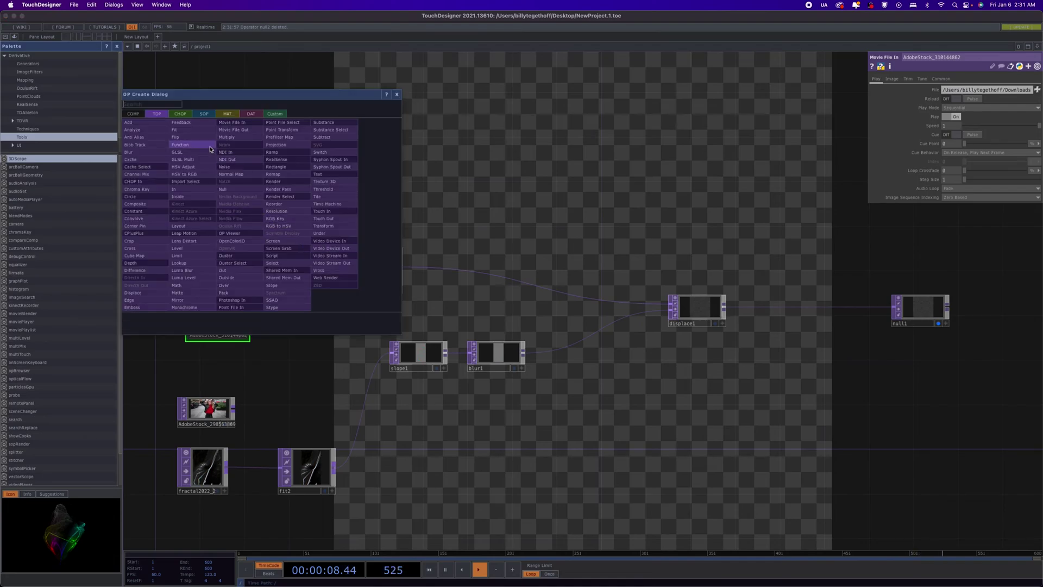
pyautogui.click(239, 130)
pyautogui.click(205, 213)
pyautogui.click(234, 209)
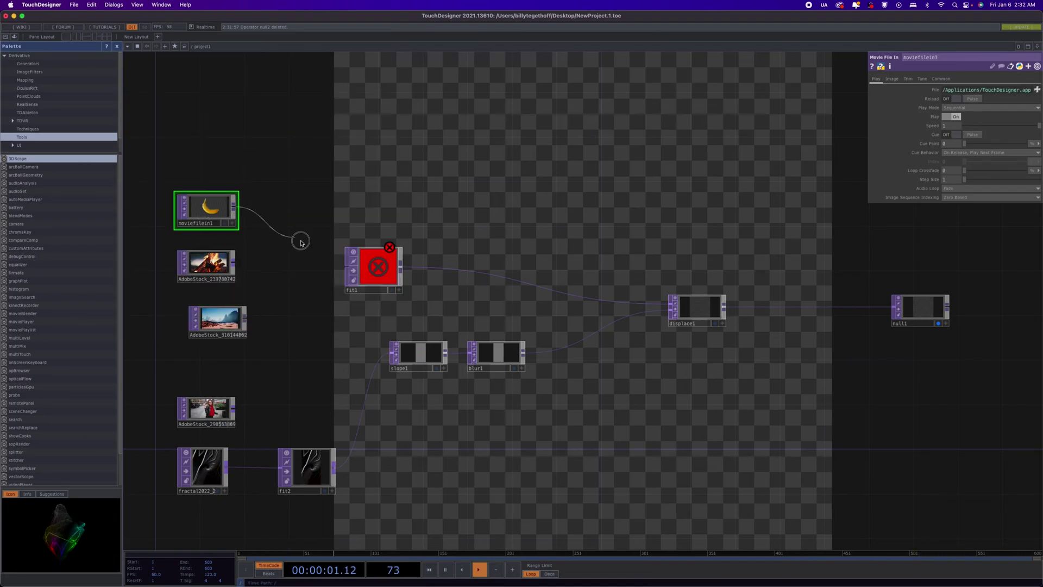
pyautogui.click(349, 266)
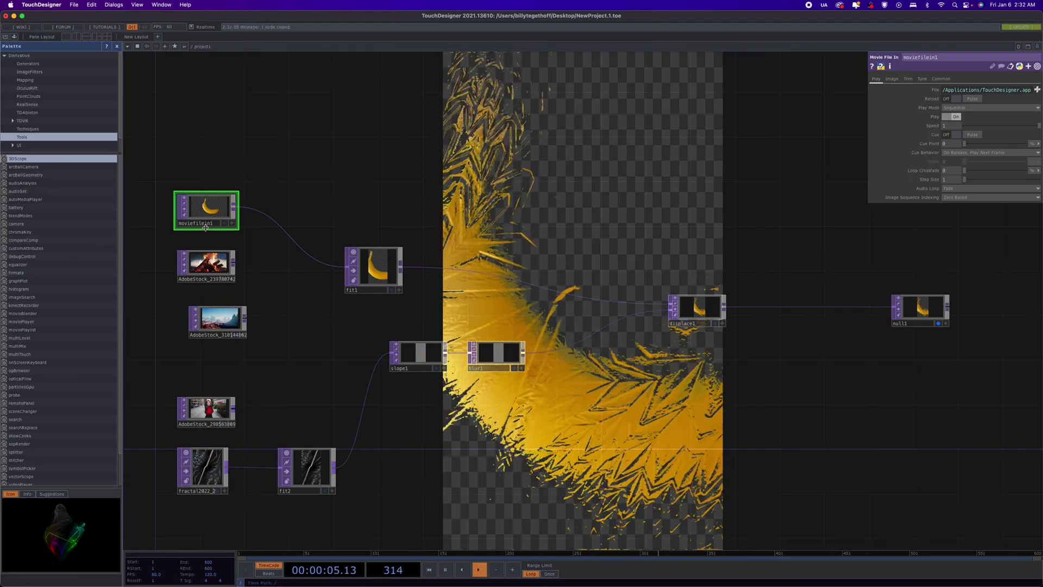
# Duplicate moviefilein1 as moviefilein2 and connect it into fit2
pyautogui.hotkey('ctrl', 'c')
pyautogui.hotkey('ctrl', 'v')
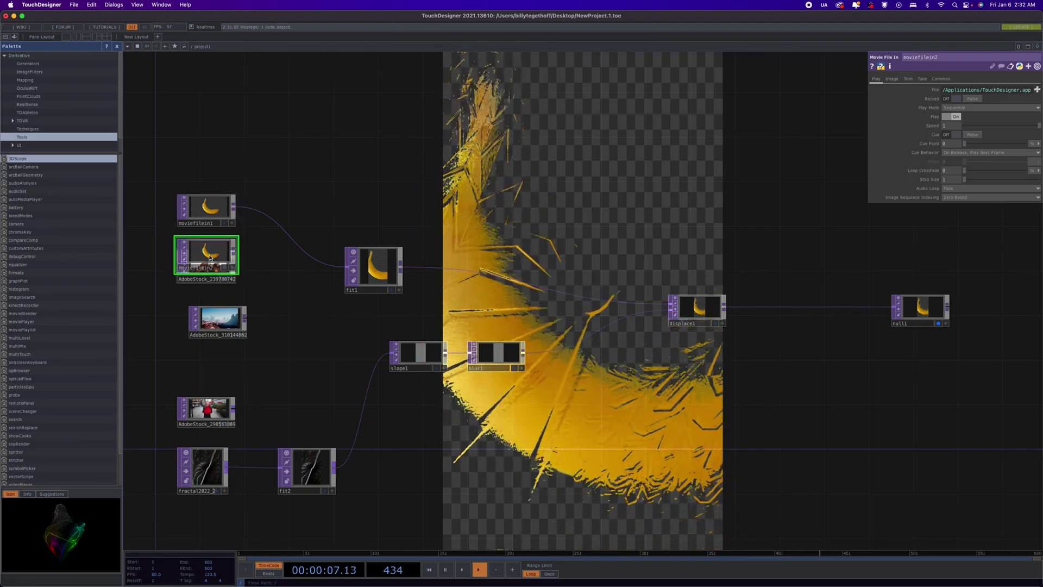
pyautogui.click(206, 368)
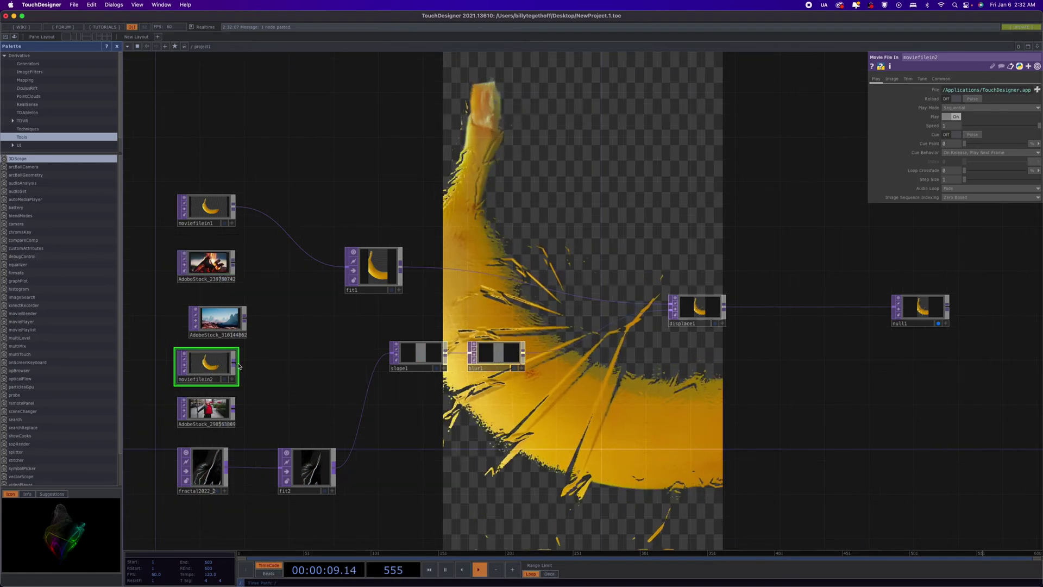
pyautogui.moveTo(235, 364); pyautogui.dragTo(256, 470)
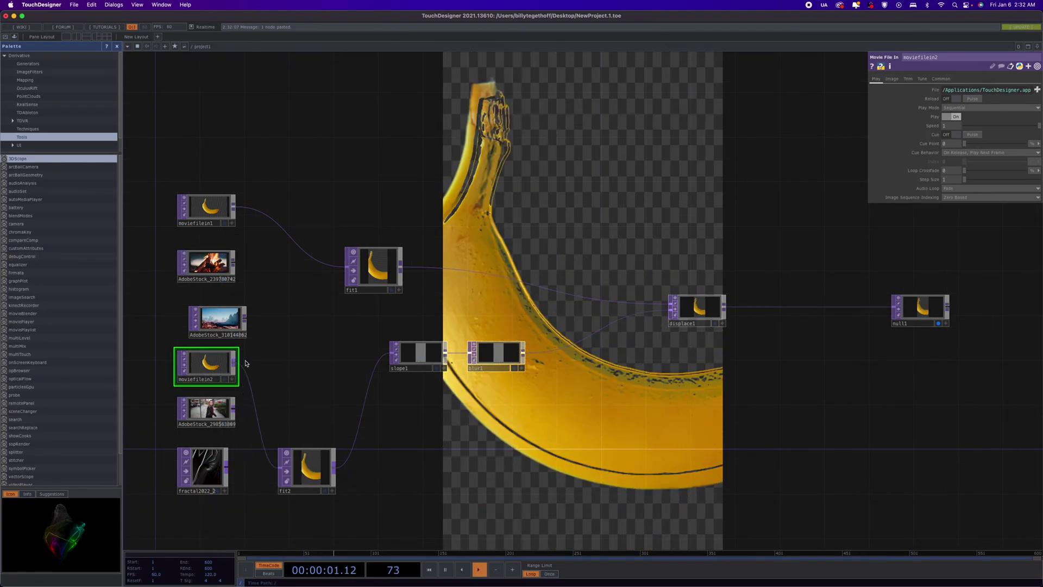
# Delete fractal2022_2 and the three AdobeStock clips, then tidy moviefilein2 and fit2 positions
pyautogui.click(214, 462)
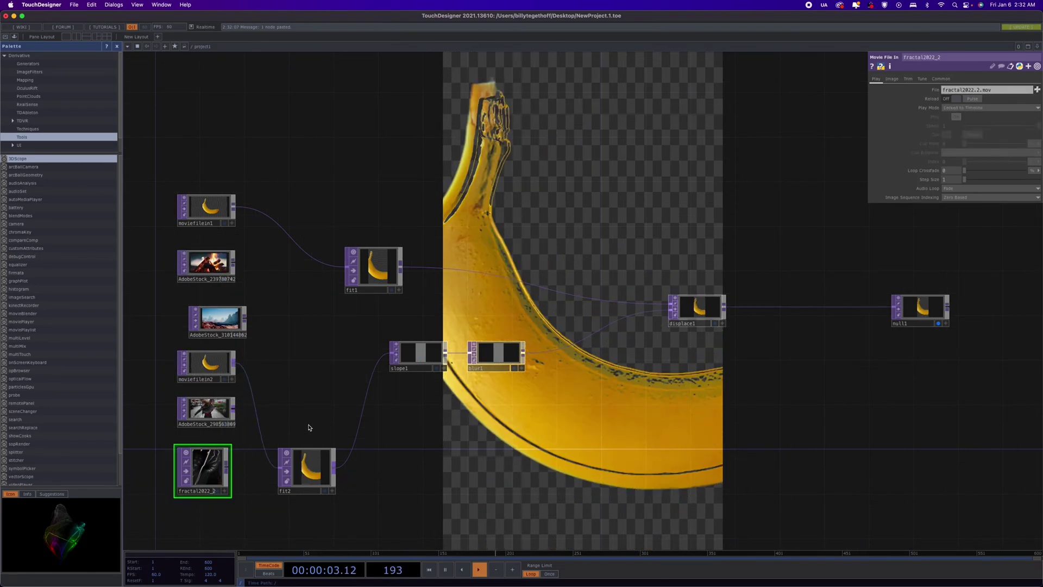
pyautogui.press('Delete')
pyautogui.click(207, 408)
pyautogui.press('Delete')
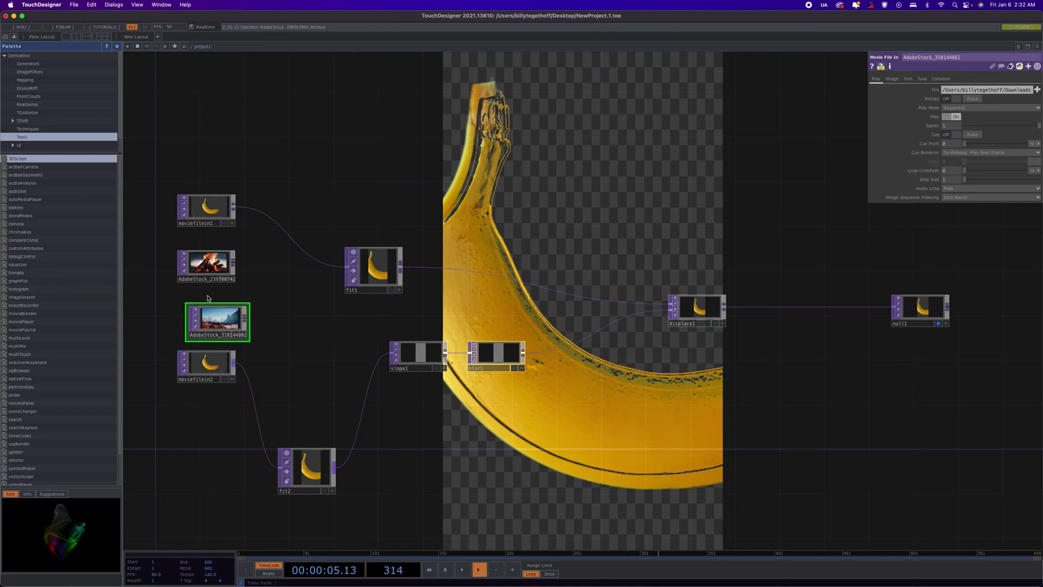
pyautogui.press('Delete')
pyautogui.click(202, 266)
pyautogui.press('Delete')
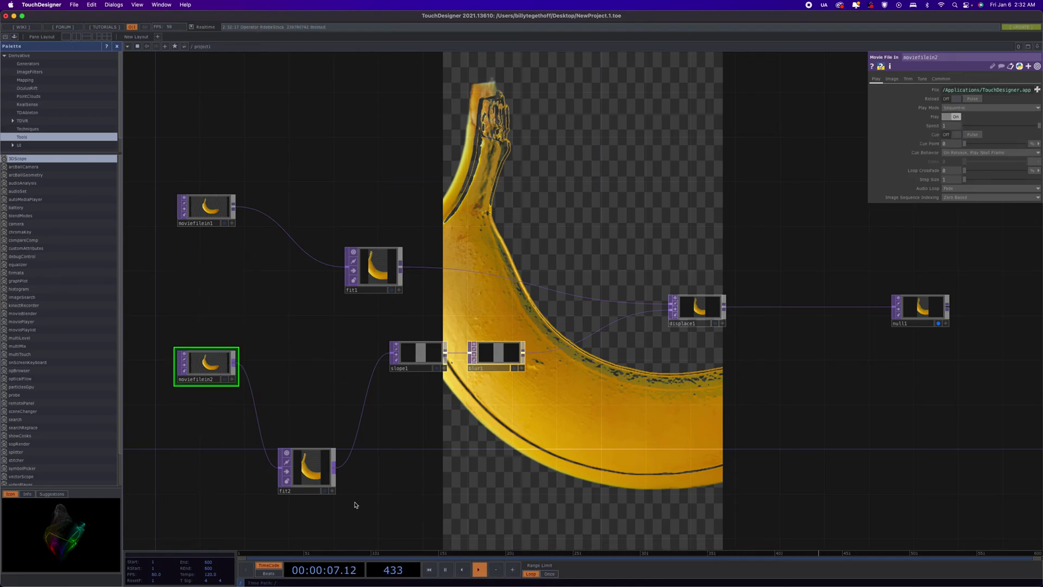
pyautogui.moveTo(214, 369); pyautogui.dragTo(215, 469)
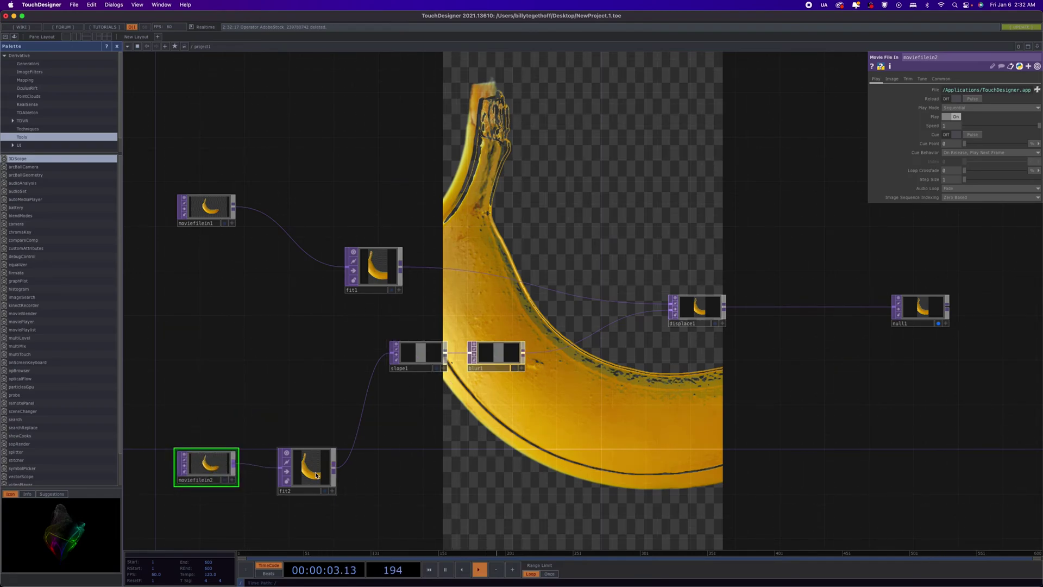
pyautogui.moveTo(318, 480); pyautogui.dragTo(307, 468)
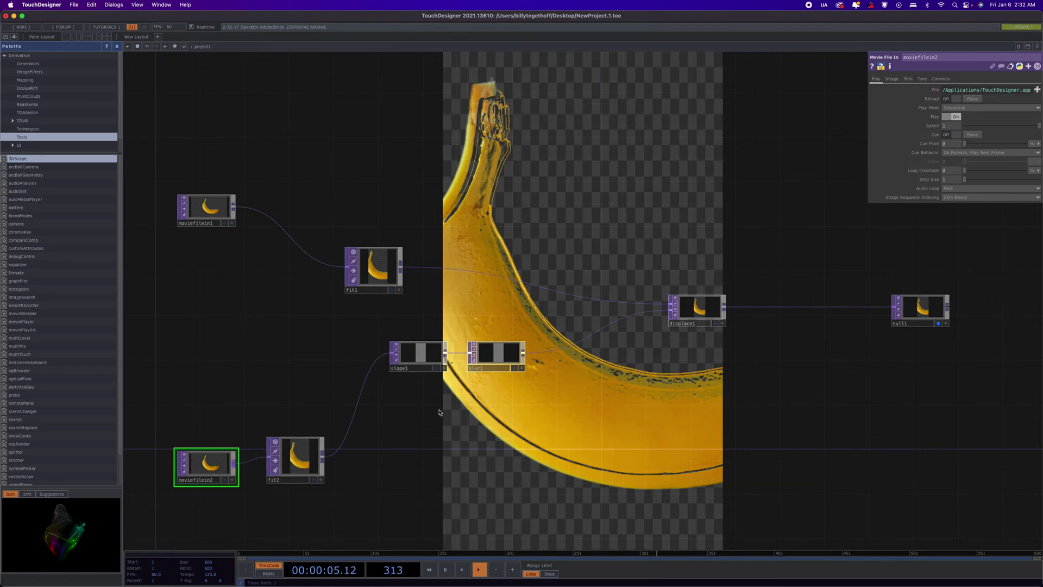